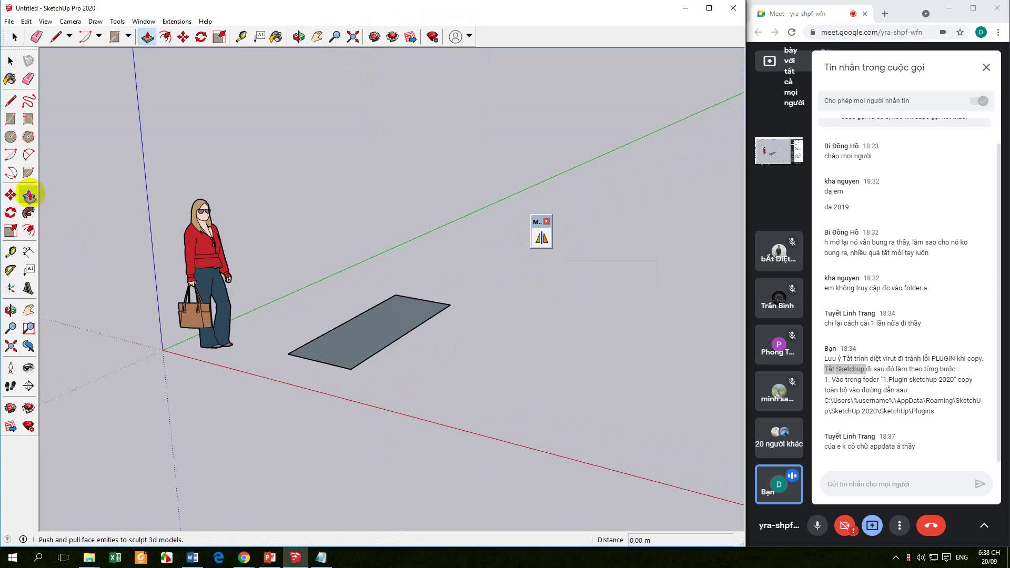
Extrude the ground rectangle about 1 m high and cut a rectangular notch about 0.47 m deep into the box's front upper corner.
drag(344, 339, 349, 260)
middle_drag(327, 315, 292, 368)
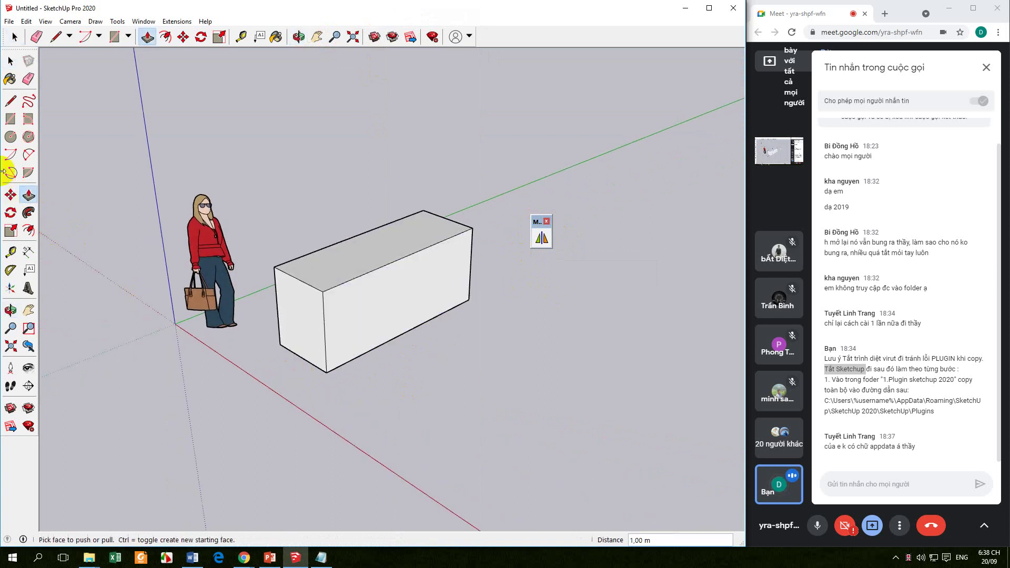
click(11, 120)
click(322, 292)
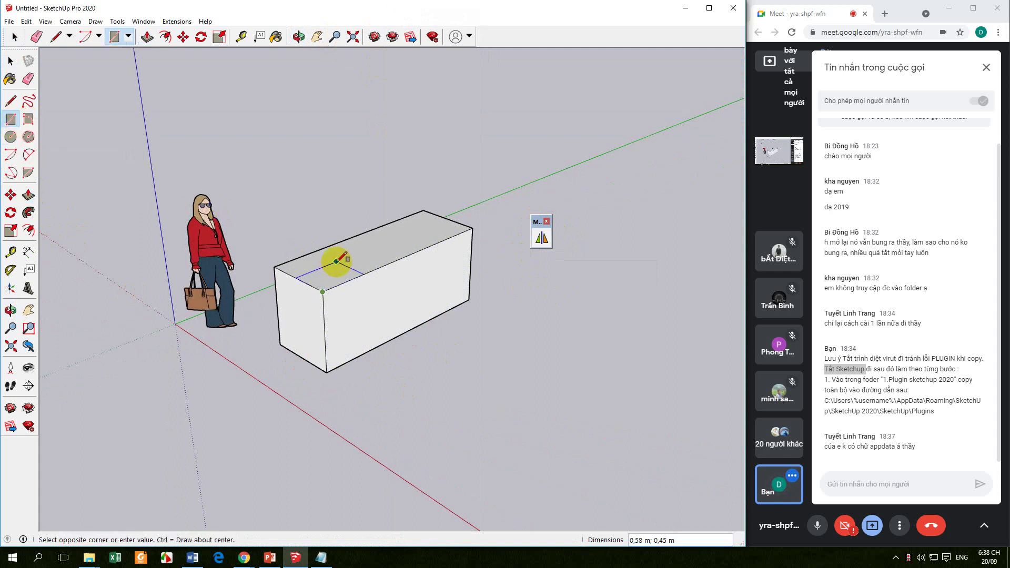
click(340, 260)
click(28, 196)
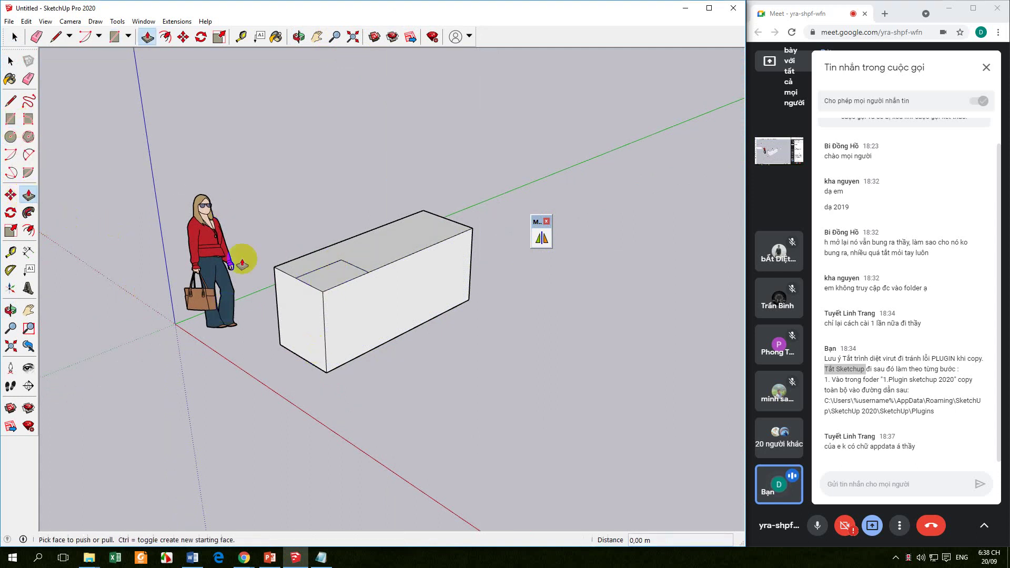
drag(337, 277, 333, 315)
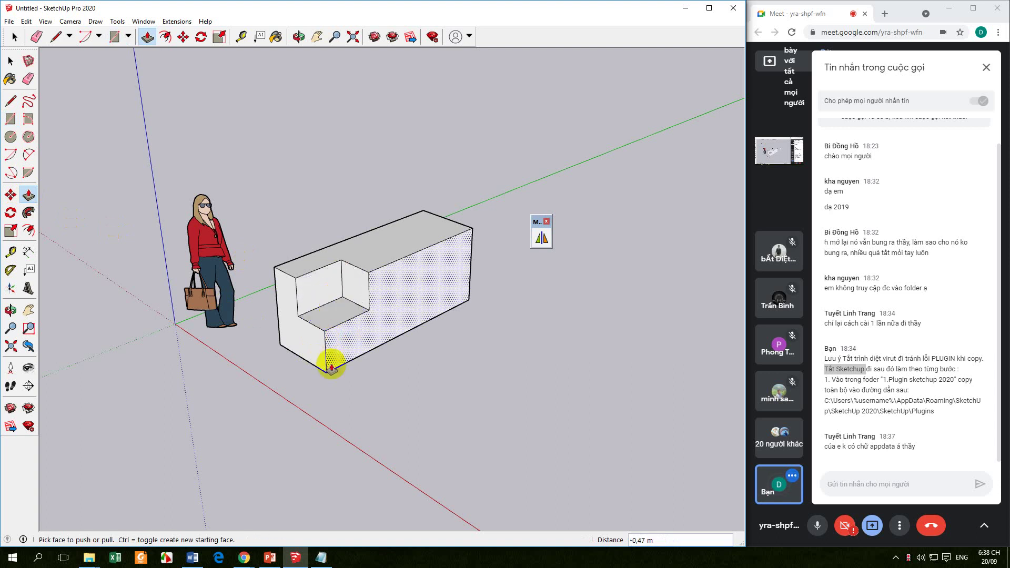
Draw a circle of about 0.12 m radius on the notch floor and push it down about 0.53 m as a through hole.
scroll(335, 368, up, 1)
click(11, 136)
scroll(337, 301, up, 1)
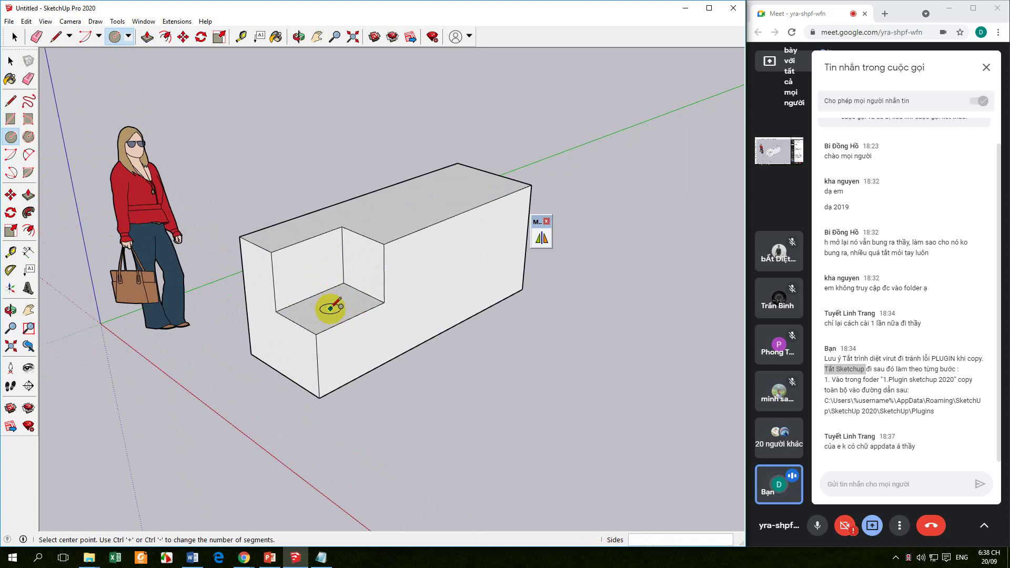
click(317, 314)
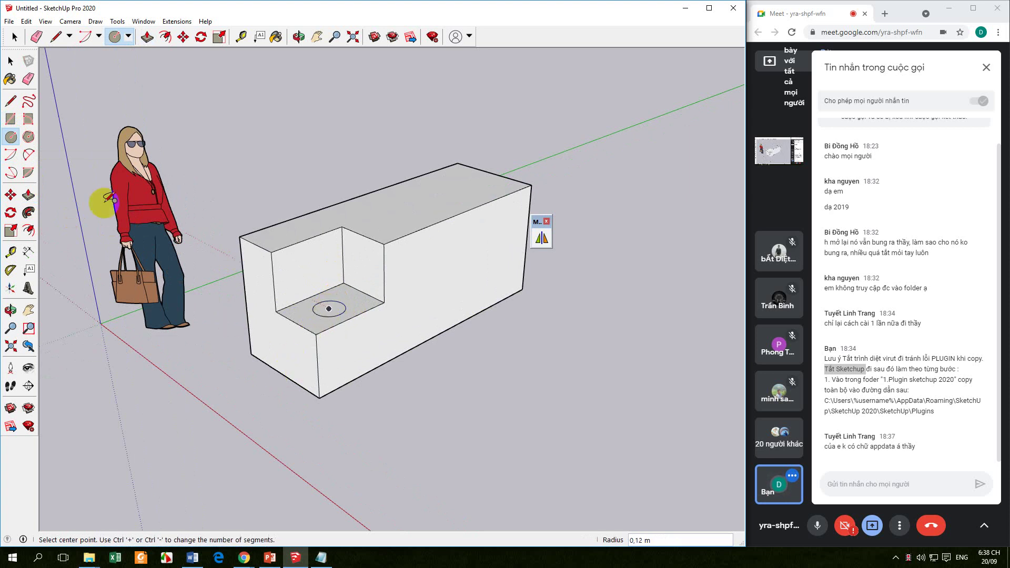
click(29, 195)
scroll(321, 321, up, 1)
drag(321, 322, 317, 421)
click(11, 61)
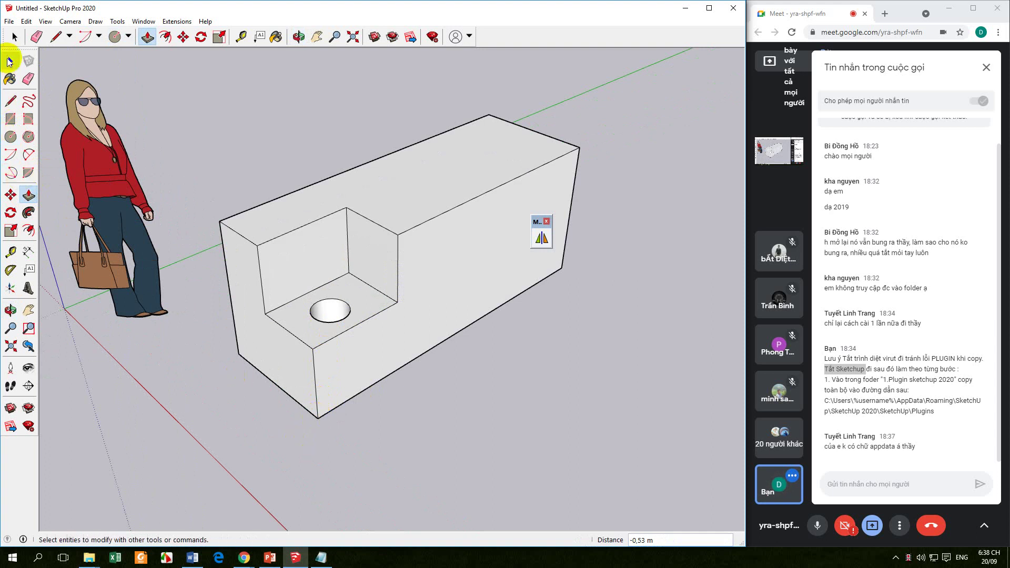
Draw an upright triangular face beside the box's long side, with a sloping edge about 3.08 m long.
middle_drag(279, 329, 452, 331)
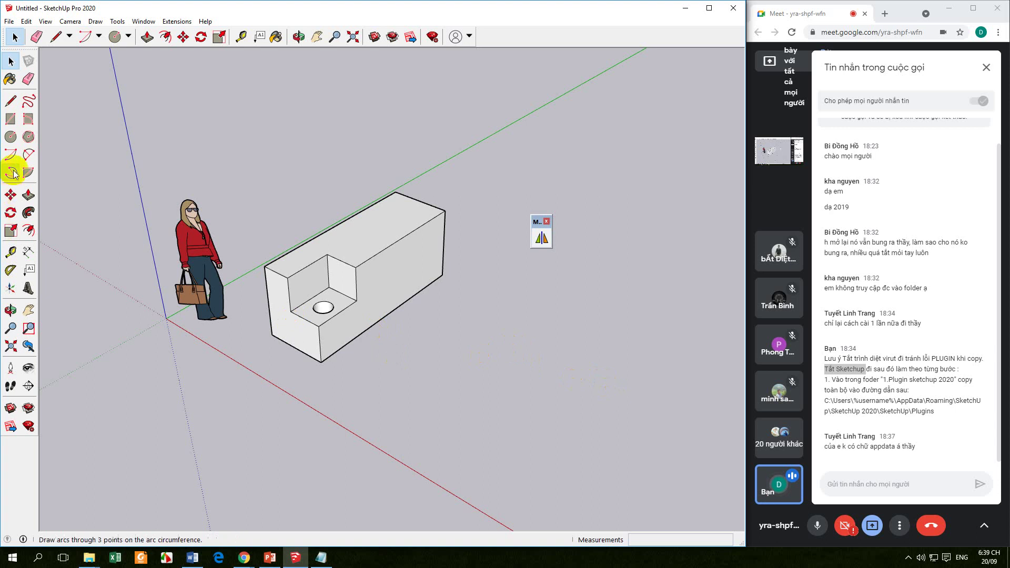
click(11, 101)
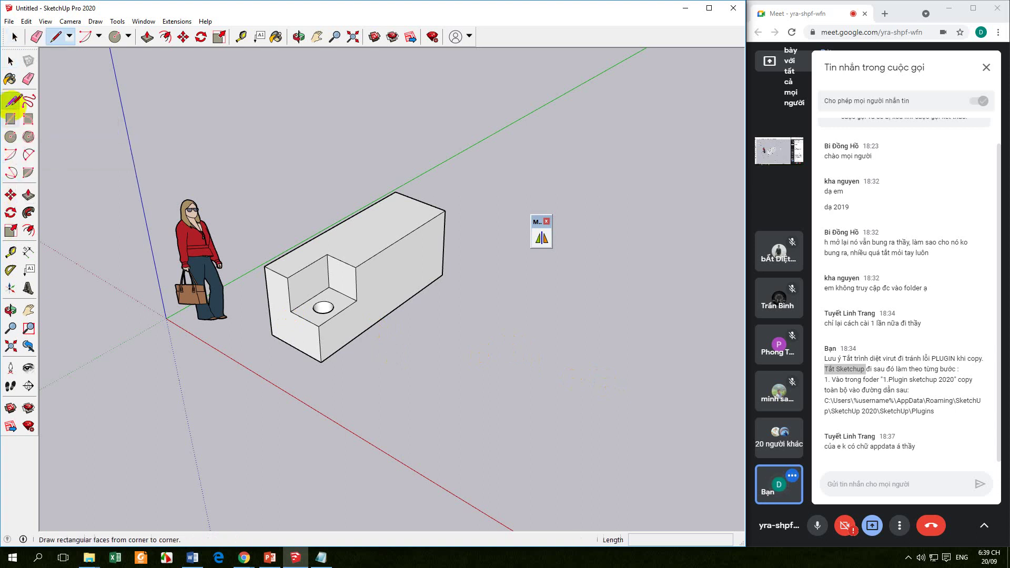
click(346, 385)
click(484, 280)
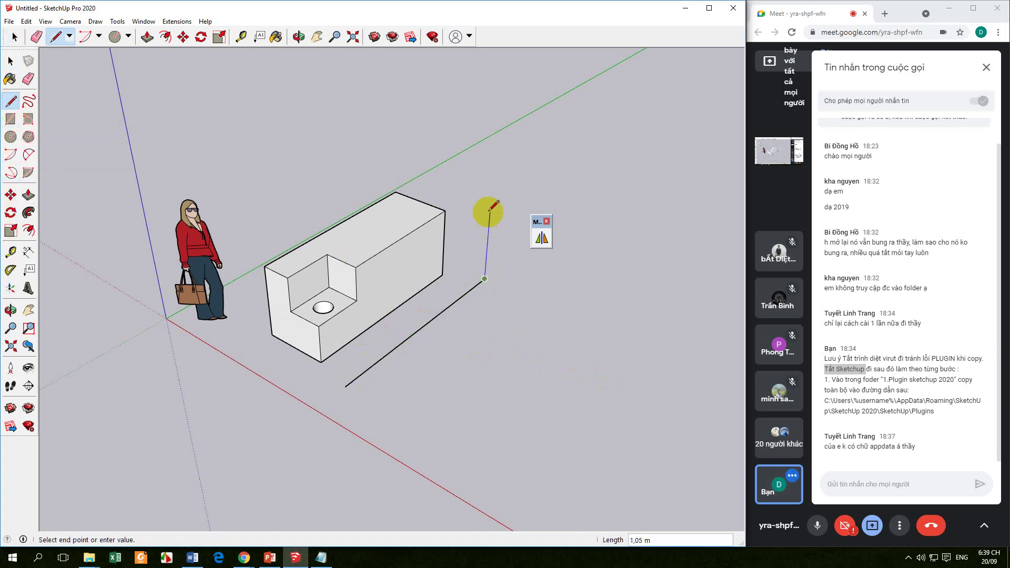
click(491, 198)
click(345, 387)
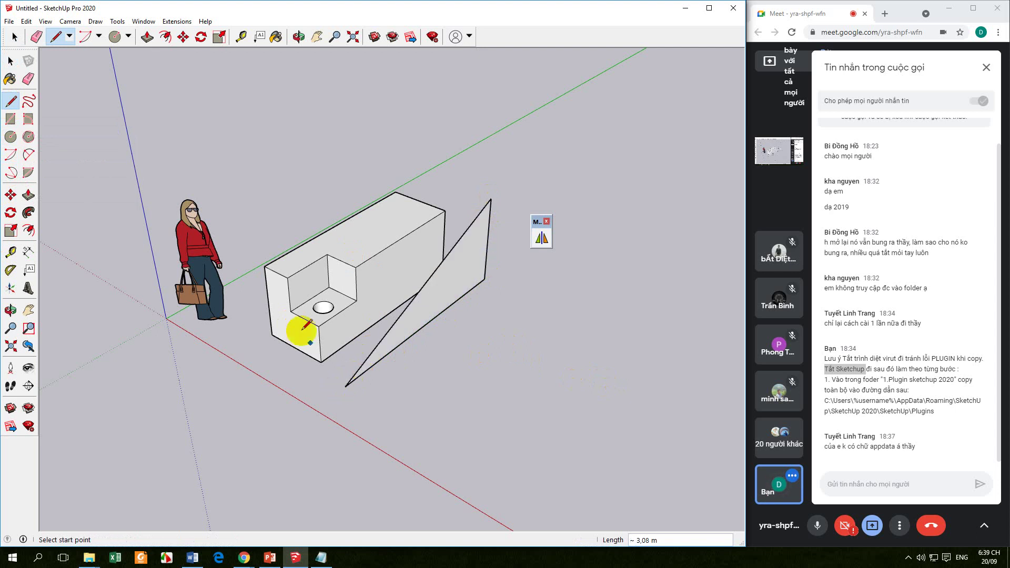
Select the triangle and move it about 1.04 m farther from the box, roughly along the red axis.
click(11, 61)
middle_drag(482, 446, 402, 249)
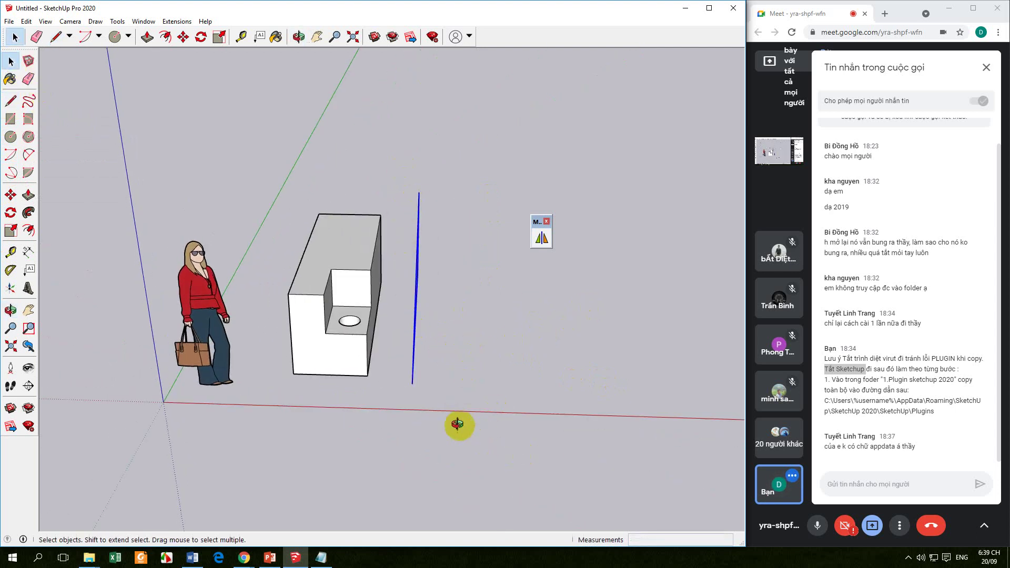
middle_drag(450, 419, 326, 403)
click(10, 195)
click(342, 415)
click(434, 443)
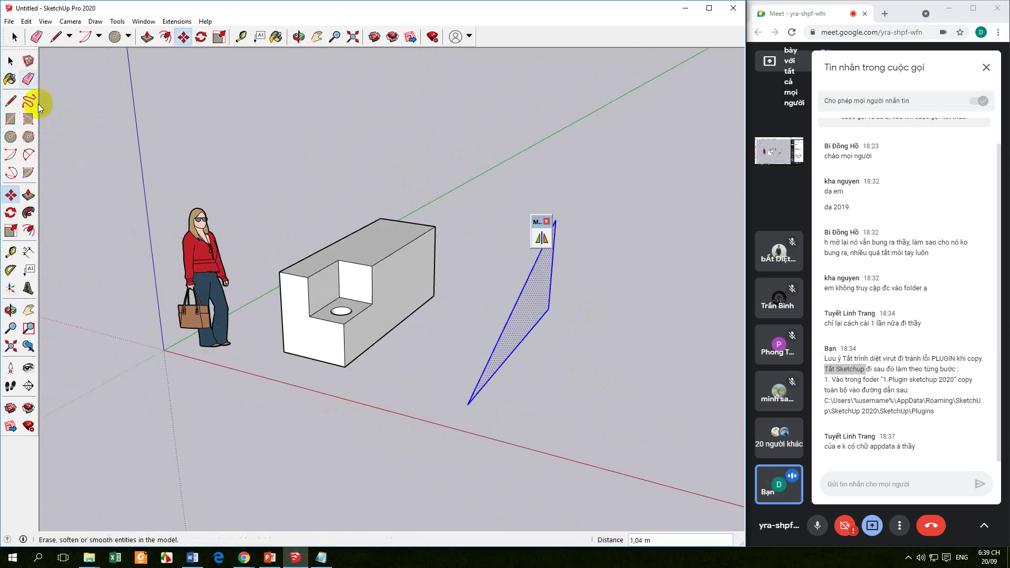
Move the floating Mirror toolbar clear of the triangle and deselect the triangle.
click(10, 61)
drag(536, 221, 511, 132)
click(451, 304)
Select all connected geometry of the notched box and make it a group.
middle_drag(451, 304, 421, 371)
mouse_move(474, 389)
middle_down()
mouse_move(428, 401)
mouse_move(437, 367)
mouse_move(485, 392)
middle_up()
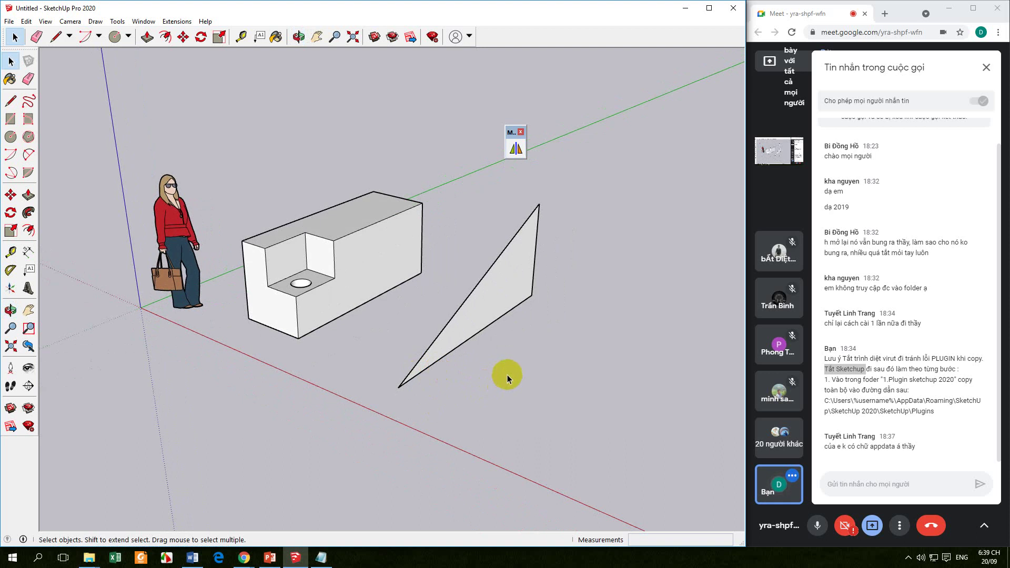
middle_drag(378, 327, 424, 333)
middle_drag(220, 166, 290, 211)
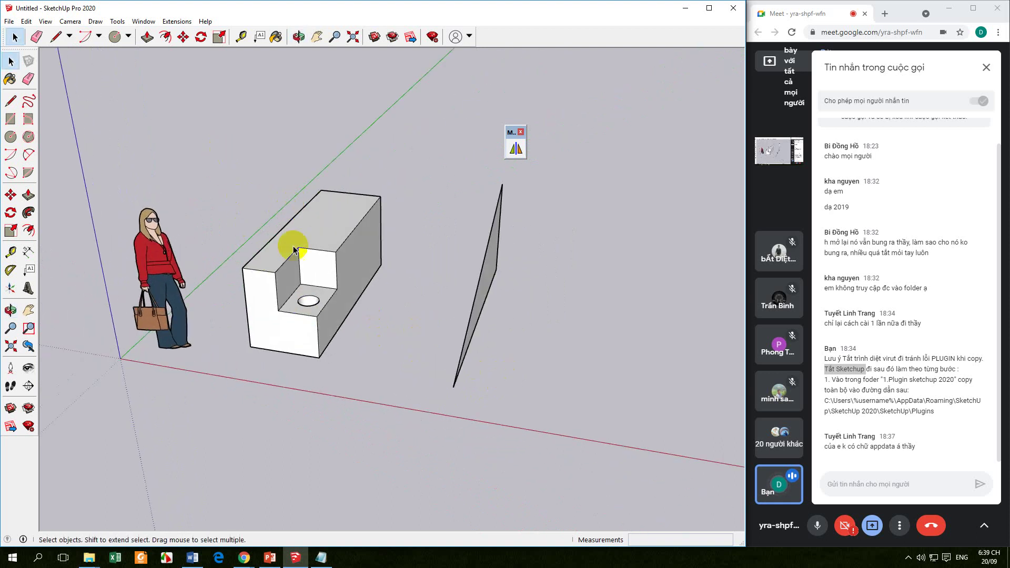
middle_drag(386, 284, 334, 278)
click(369, 264)
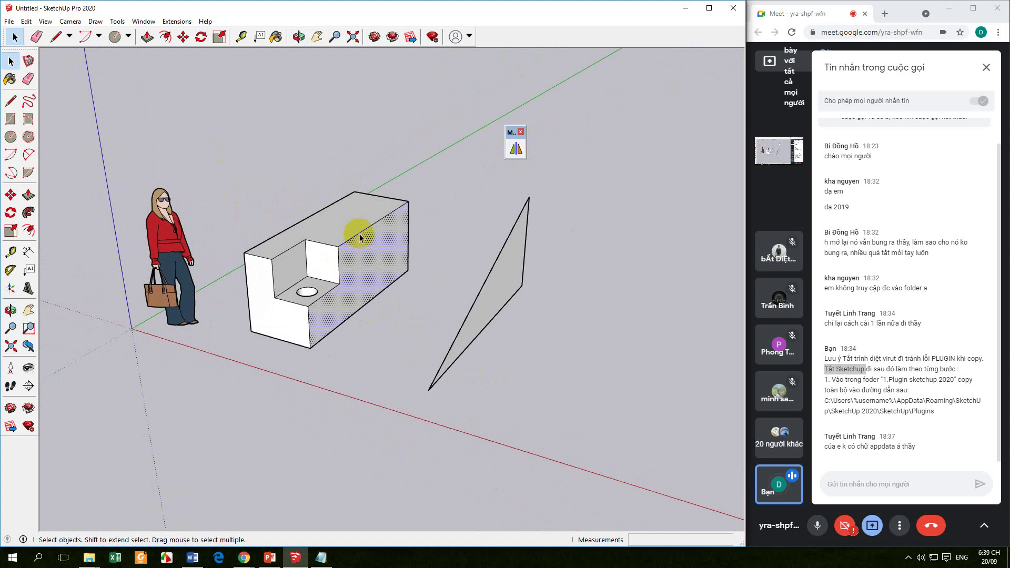
triple_click(352, 299)
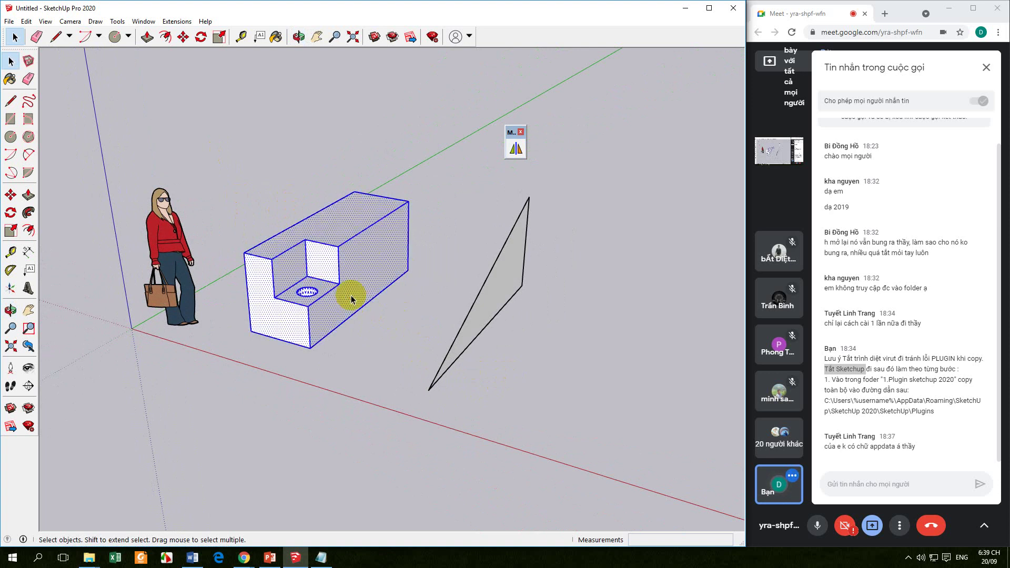
middle_drag(356, 316, 366, 310)
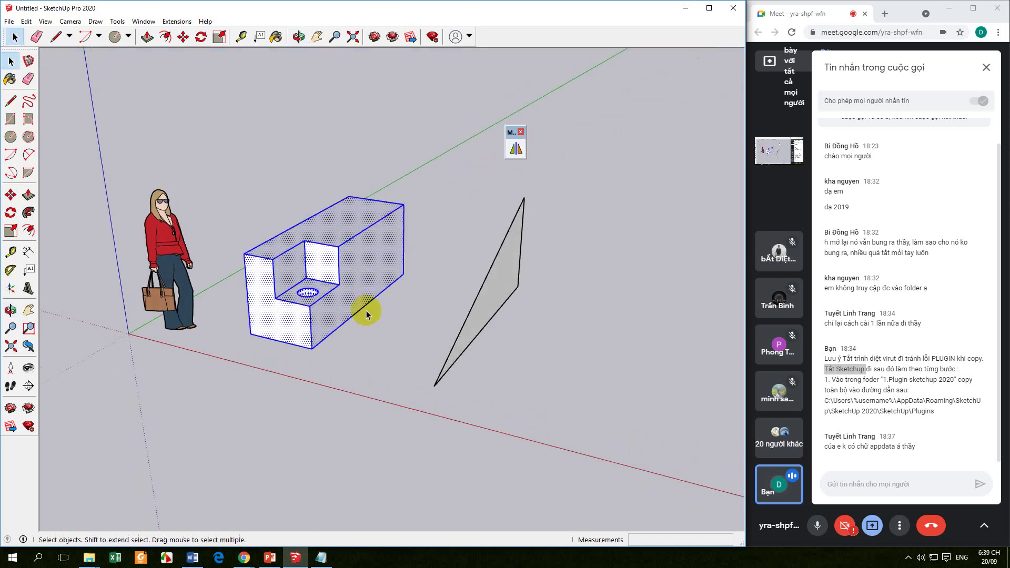
right_click(371, 283)
mouse_move(395, 269)
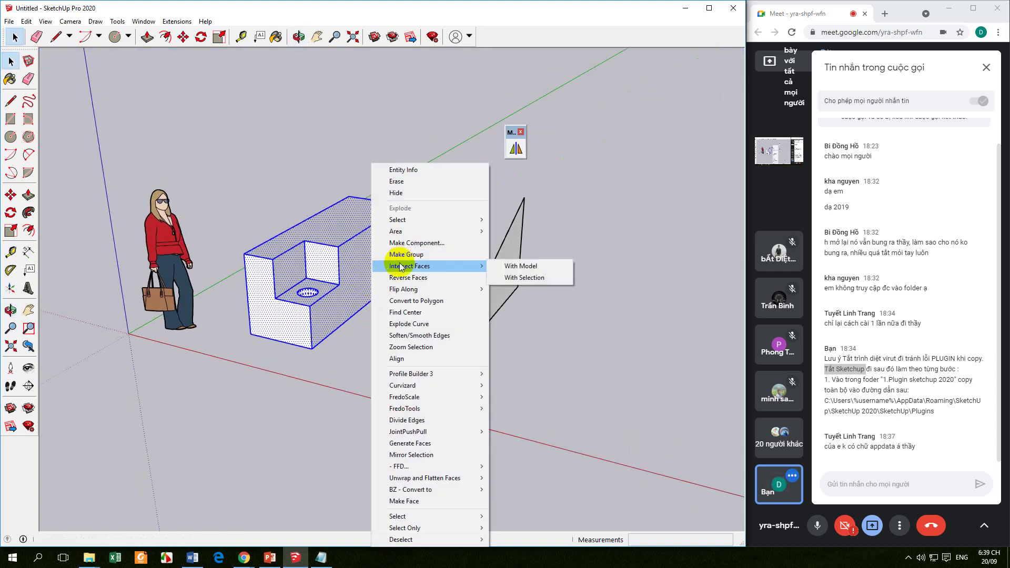
click(401, 258)
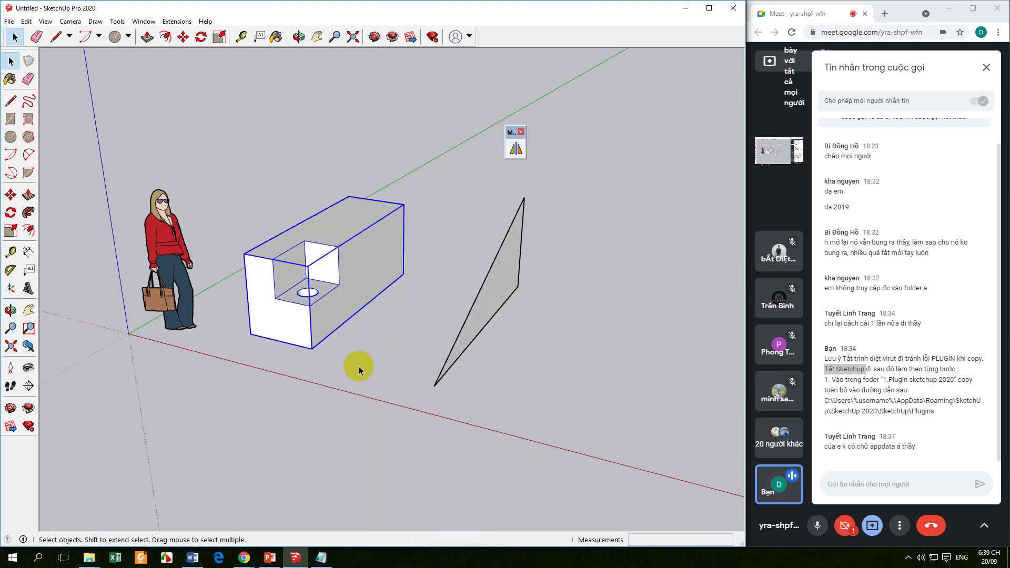
right_click(383, 270)
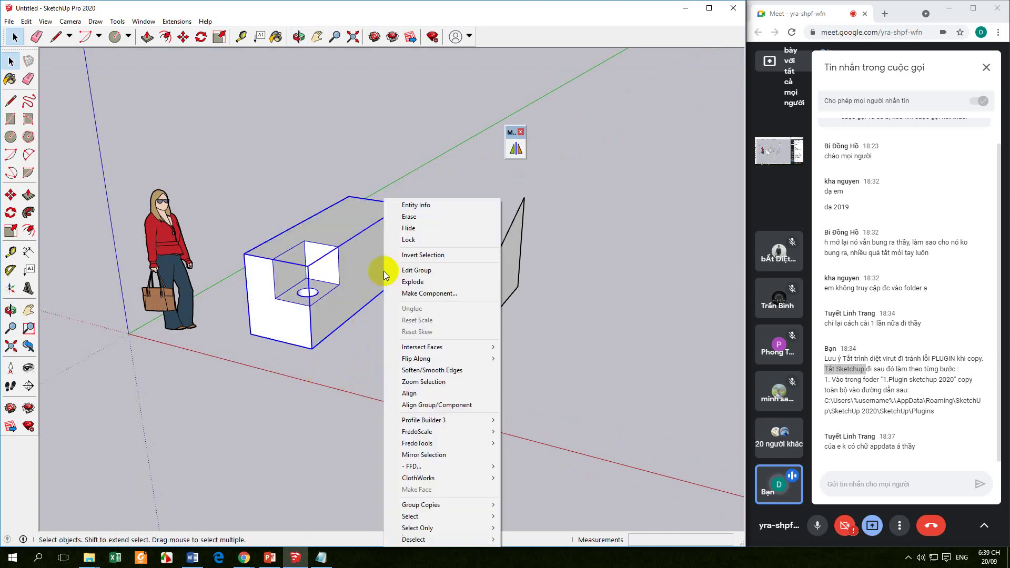
click(413, 283)
mouse_move(370, 417)
middle_down()
mouse_move(358, 410)
mouse_move(368, 399)
middle_up()
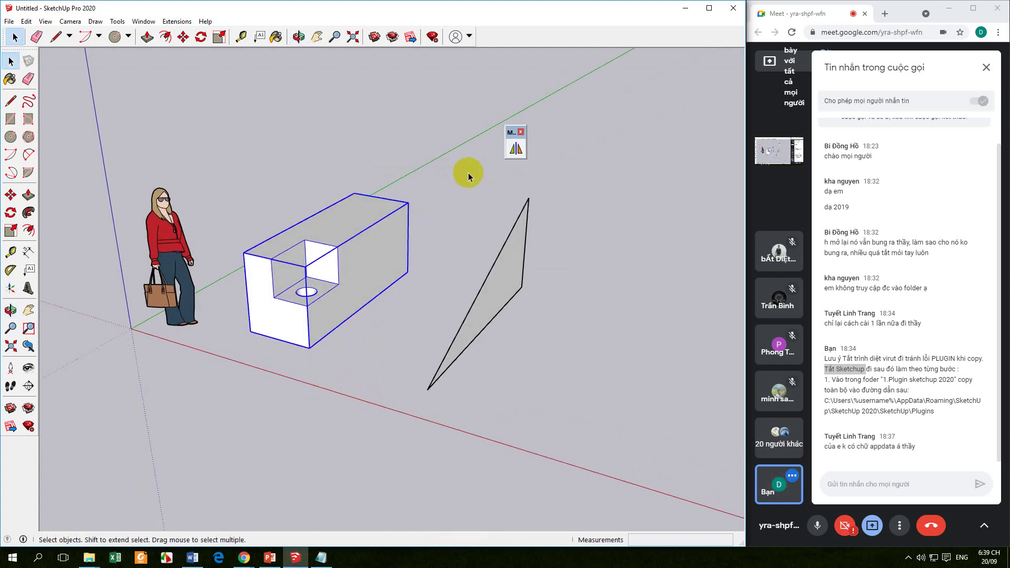
Mirror the box group across the plane through the triangle's three corners, keeping the original.
click(518, 148)
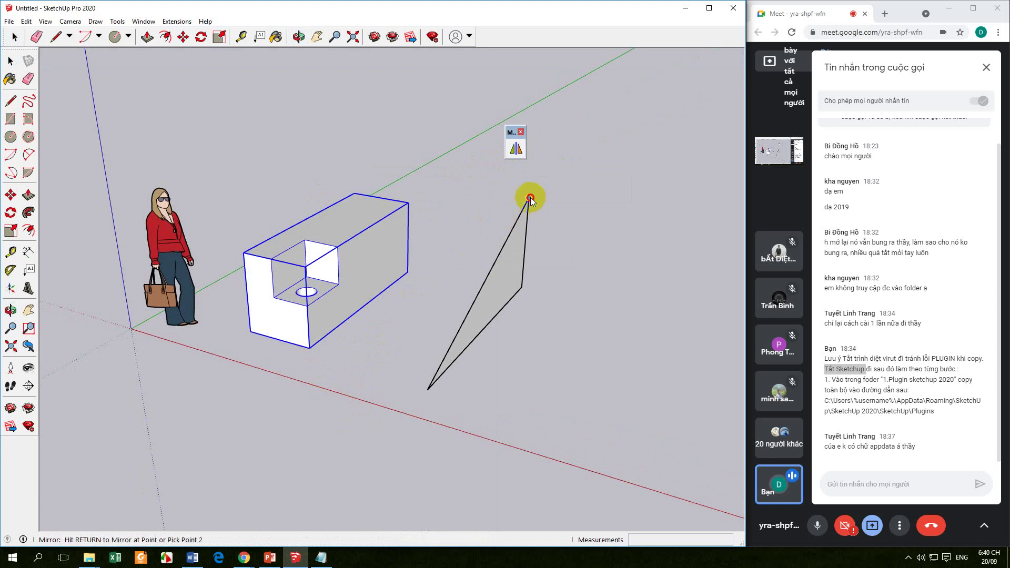
click(520, 288)
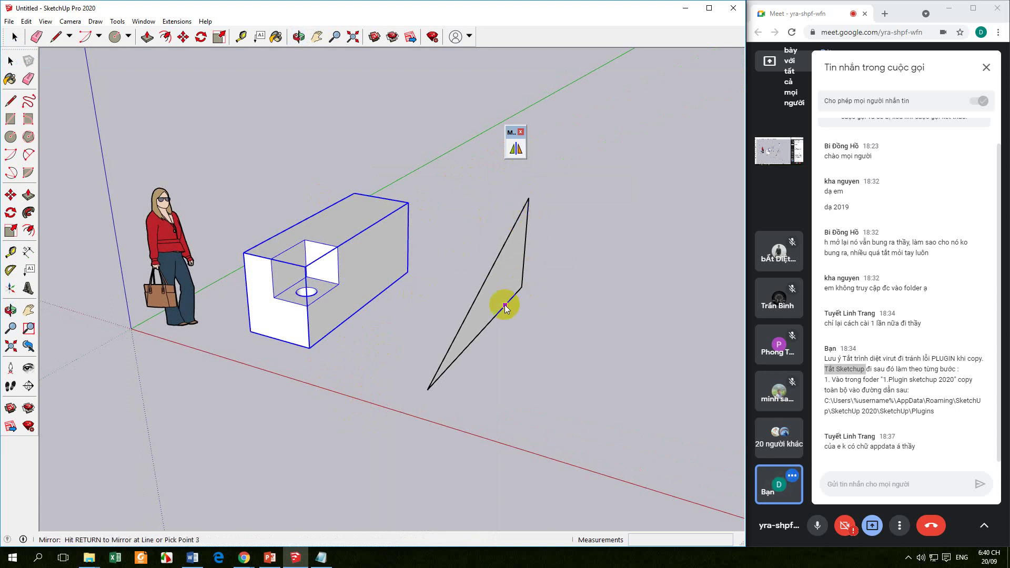
click(427, 390)
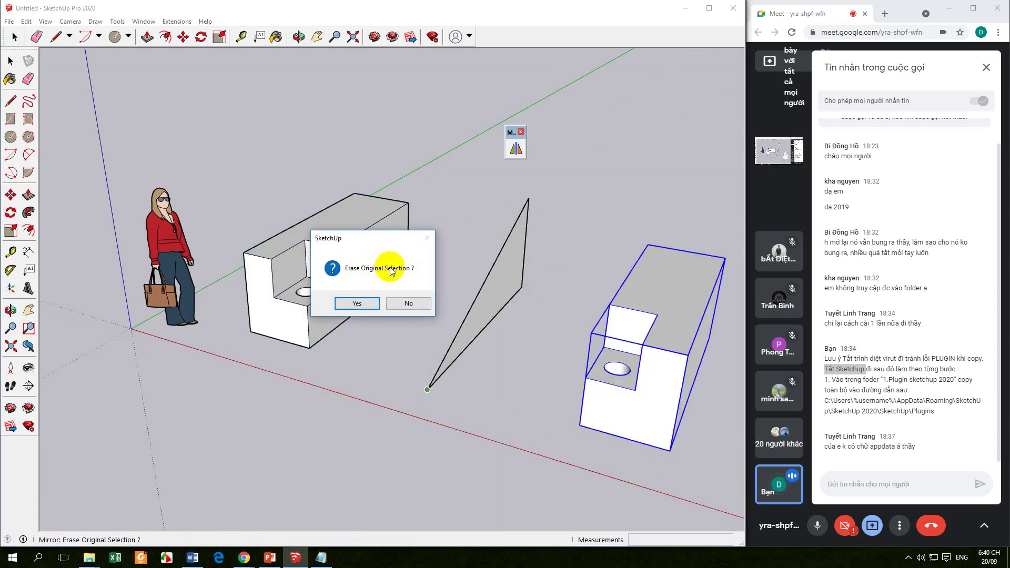
click(407, 302)
mouse_move(407, 372)
middle_down()
mouse_move(554, 377)
mouse_move(442, 311)
mouse_move(424, 331)
middle_up()
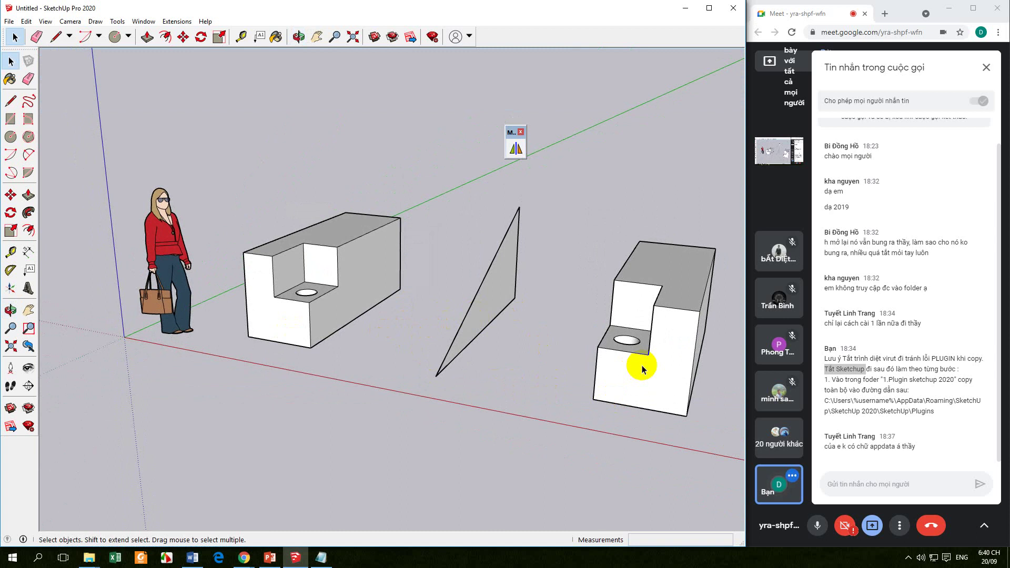
middle_drag(641, 363, 473, 335)
scroll(464, 340, down, 2)
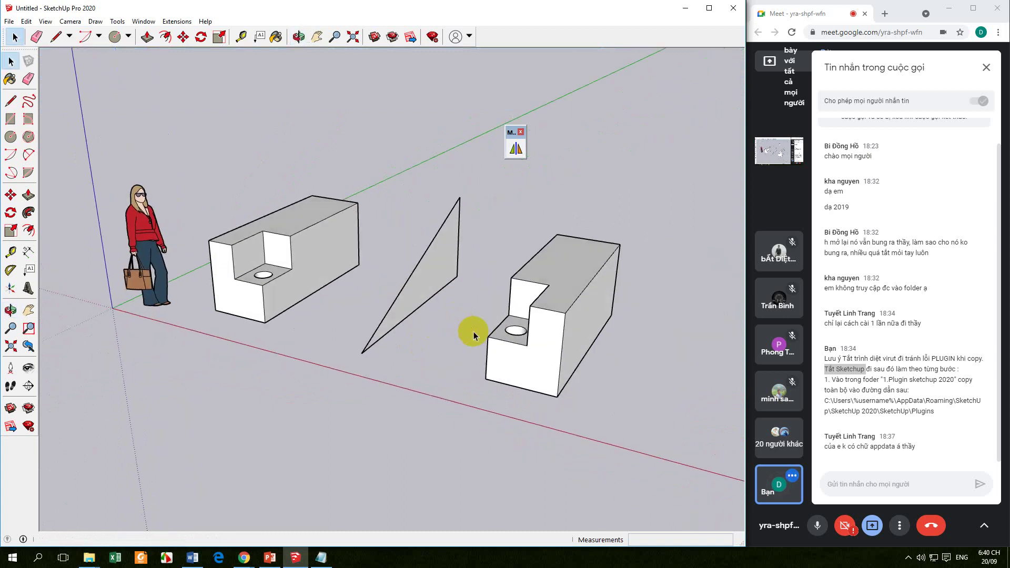
Show the Solid Tools toolbar floating above the model and dock the Mirror tool beside the existing toolbars.
right_click(374, 37)
scroll(437, 373, down, 5)
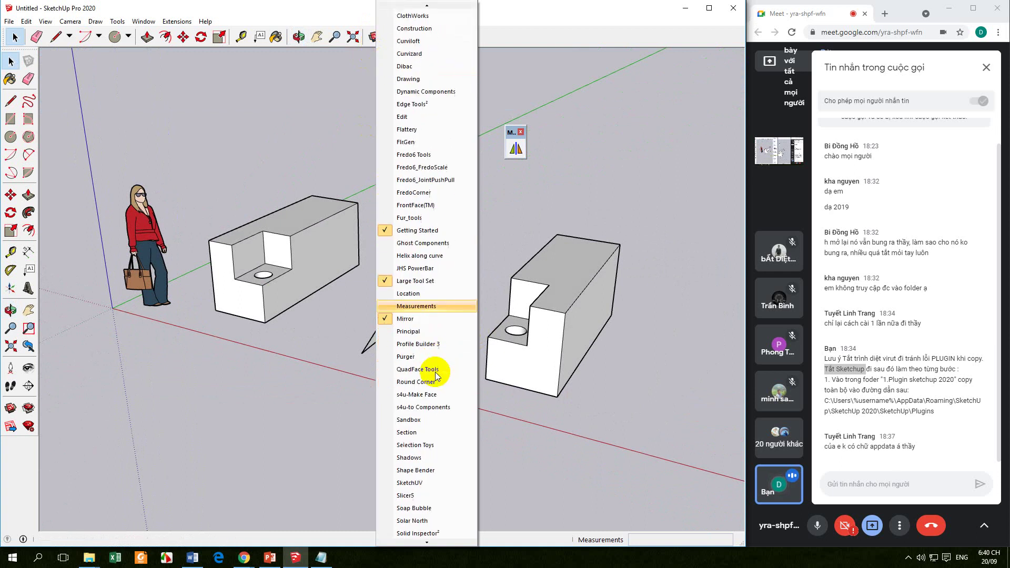
scroll(437, 370, down, 3)
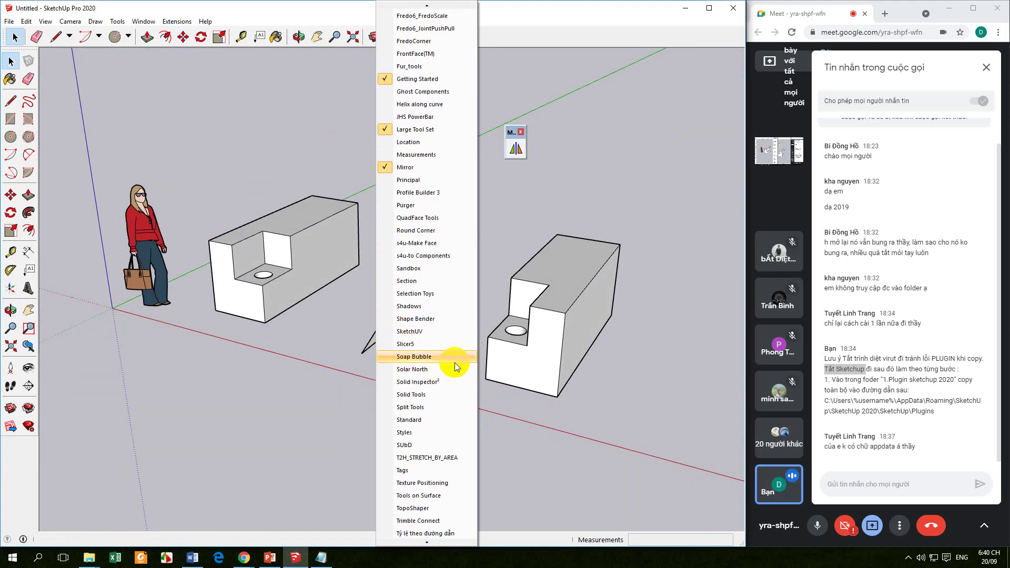
click(432, 394)
drag(550, 147, 565, 71)
drag(519, 135, 484, 35)
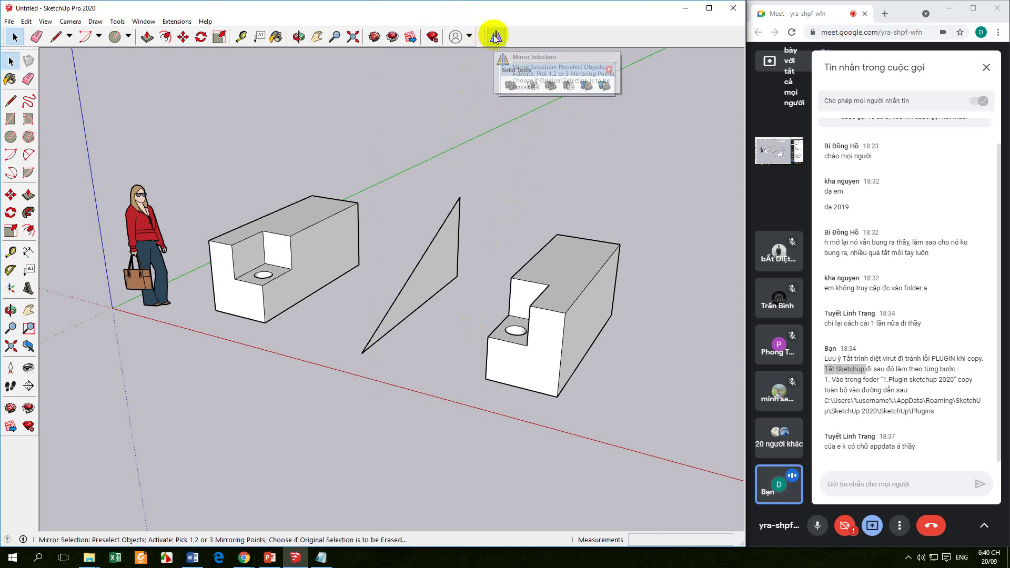
drag(532, 70, 484, 129)
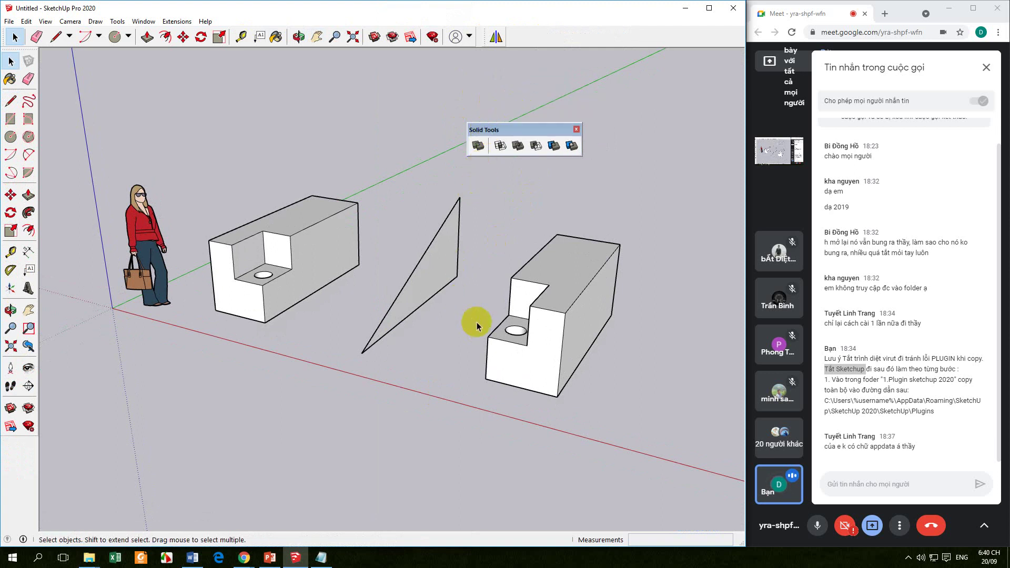
Draw a circle on the ground between the original box's far end and the triangle's tip.
mouse_move(356, 305)
middle_down()
mouse_move(333, 273)
mouse_move(335, 332)
mouse_move(363, 318)
middle_up()
click(362, 311)
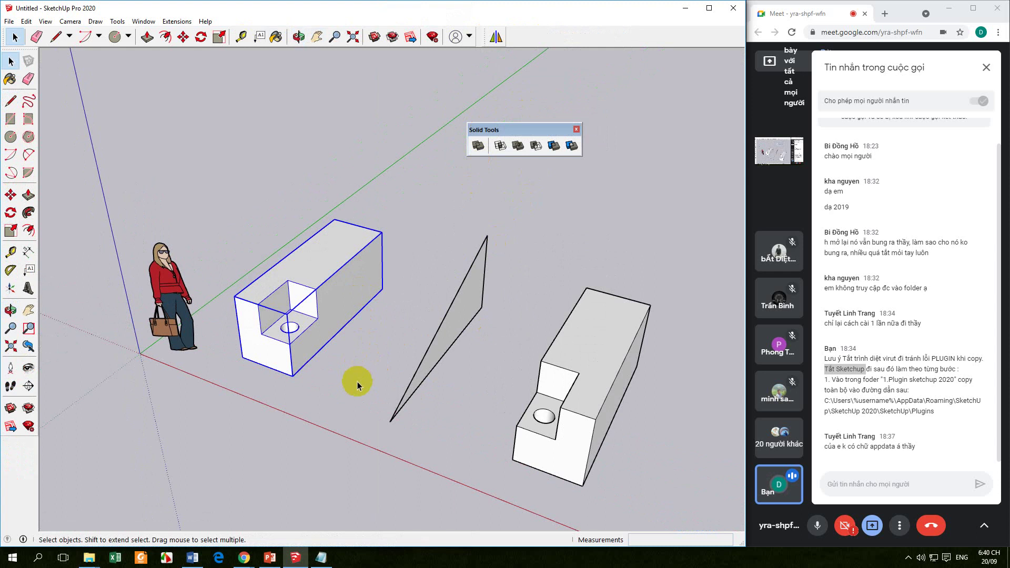
mouse_move(357, 386)
middle_down()
mouse_move(390, 372)
mouse_move(367, 327)
mouse_move(376, 368)
mouse_move(350, 385)
middle_up()
click(367, 327)
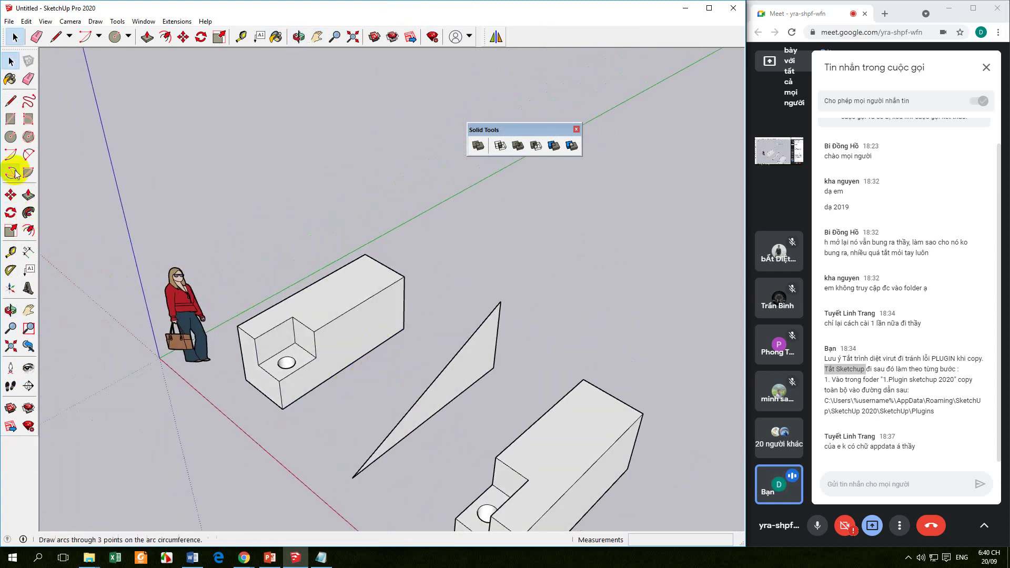
click(11, 136)
click(468, 282)
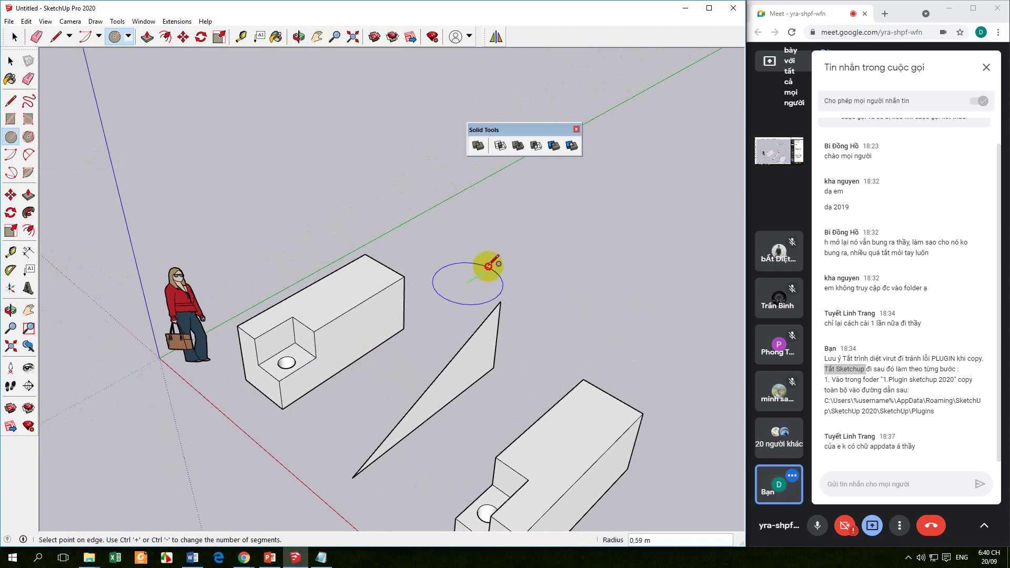
click(496, 295)
Extrude the ground circle upward into a cylinder taller than the notched box.
click(29, 195)
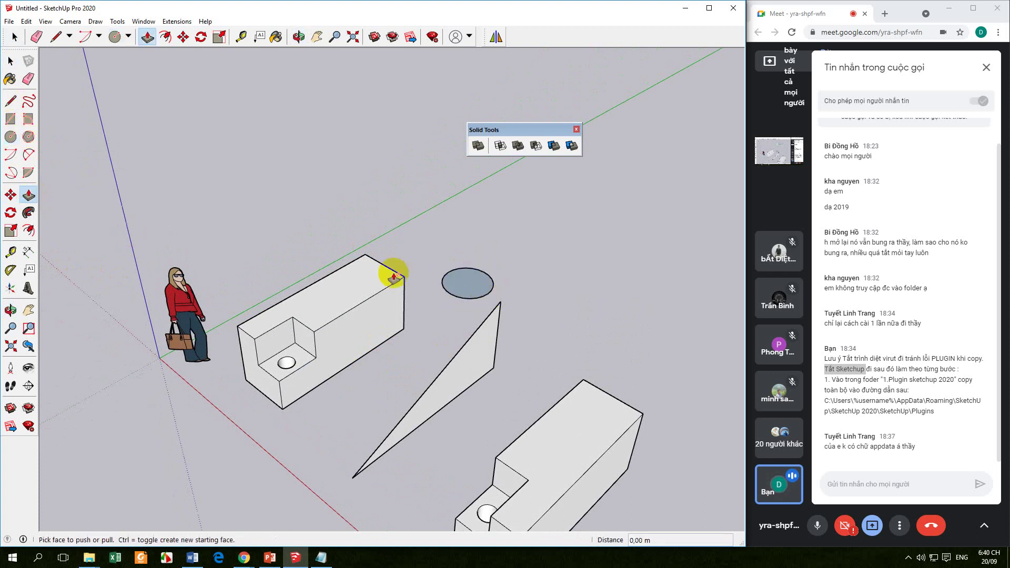
drag(469, 282, 479, 193)
click(11, 62)
middle_drag(253, 232, 439, 379)
middle_drag(338, 411, 436, 407)
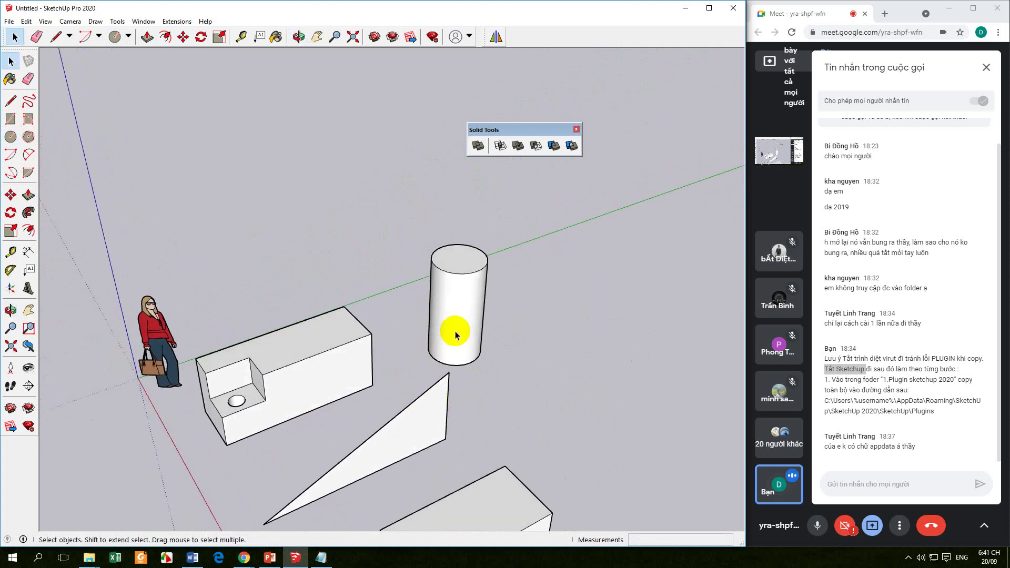
Select all connected geometry of the cylinder and make it a group.
click(438, 315)
triple_click(459, 310)
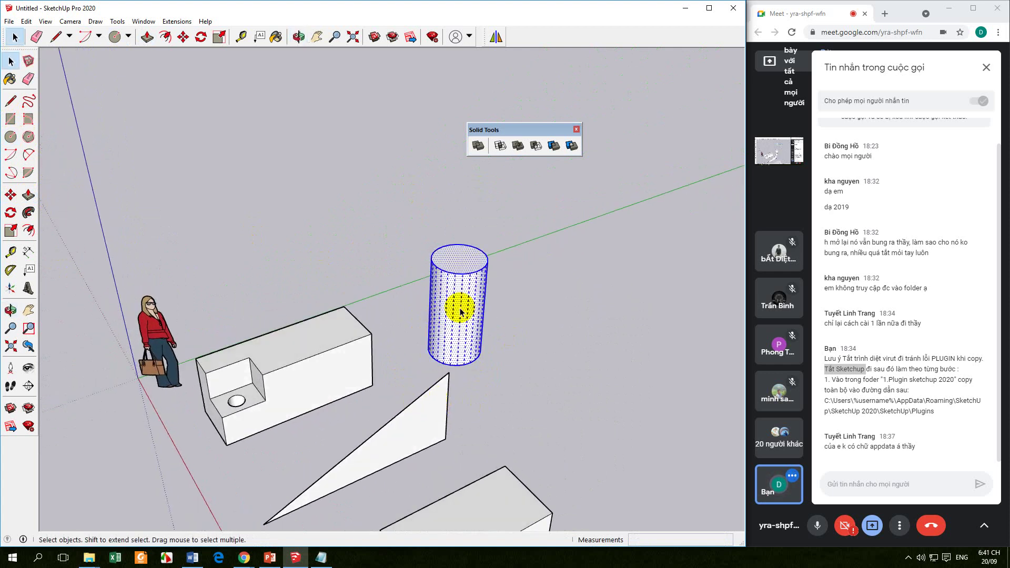
right_click(459, 310)
click(496, 254)
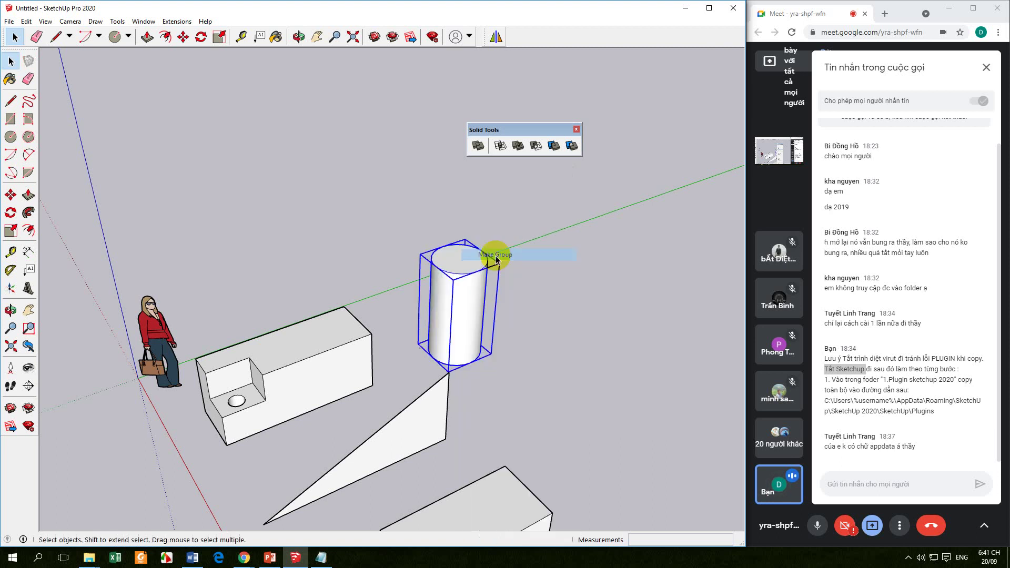
click(507, 350)
Move the cylinder group into the far end of the original notched box so the two solids overlap.
click(421, 338)
click(10, 196)
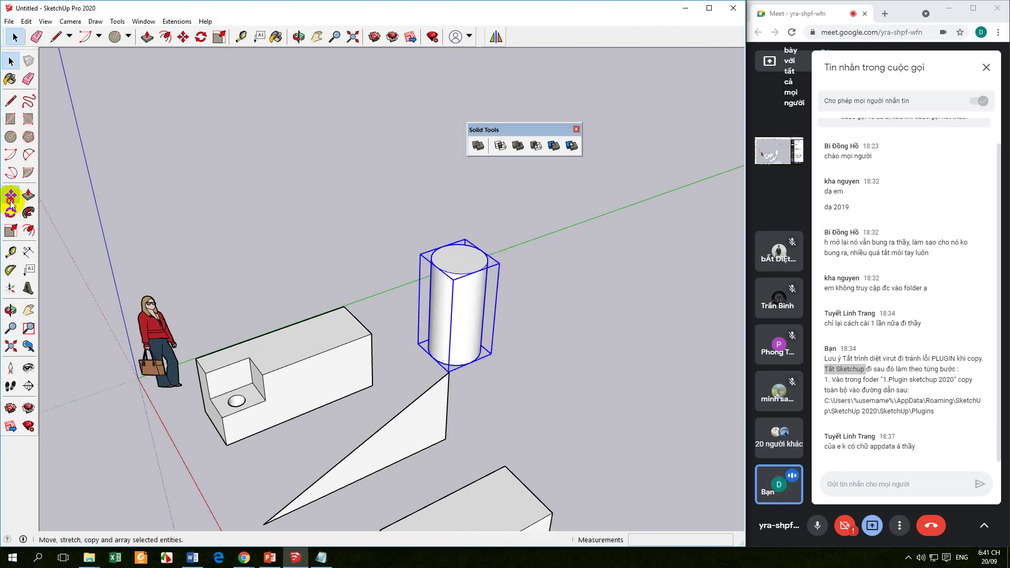
click(457, 259)
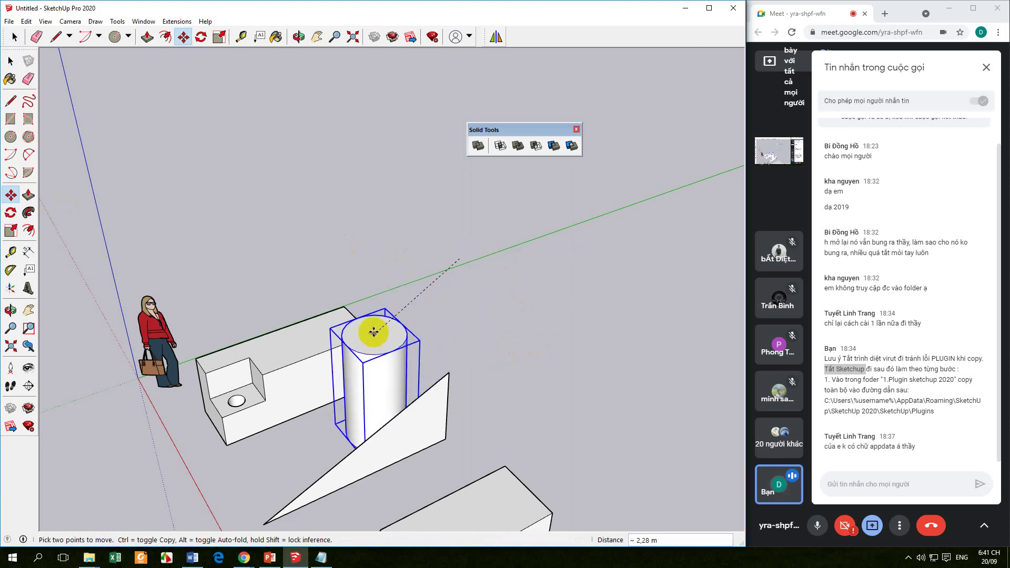
click(371, 334)
middle_drag(227, 266, 367, 331)
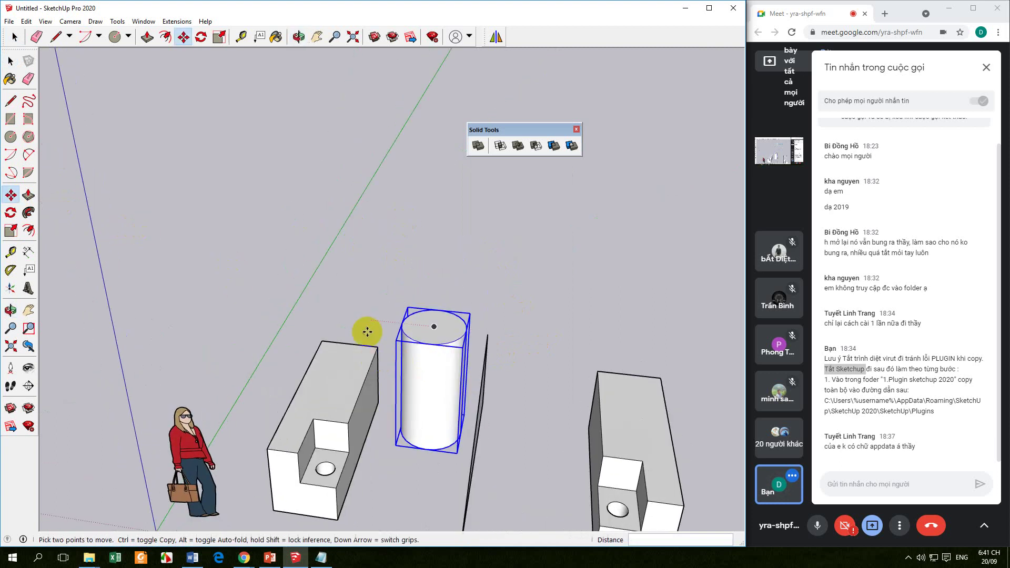
click(436, 326)
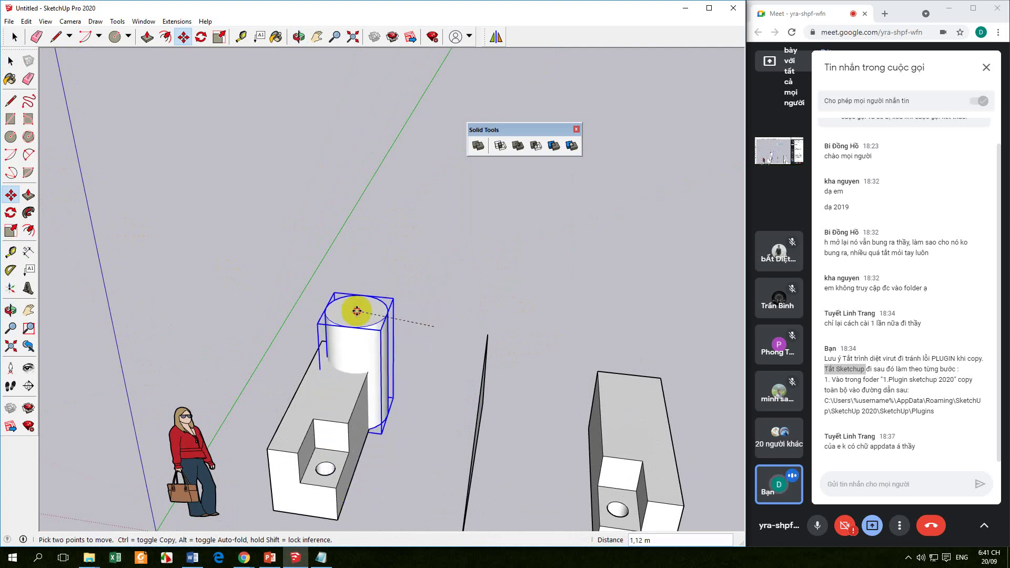
middle_drag(375, 309, 394, 386)
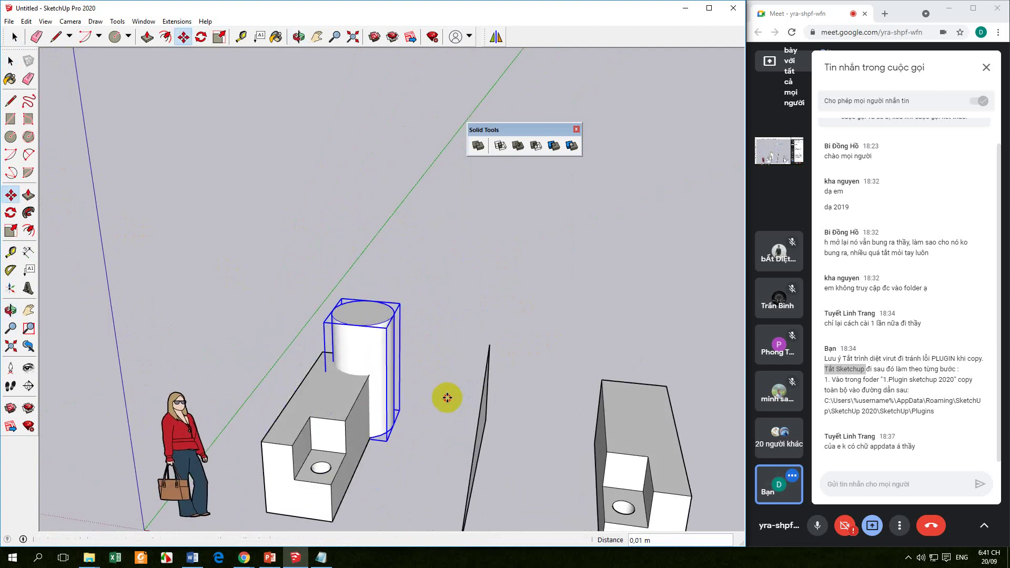
middle_drag(410, 437, 573, 356)
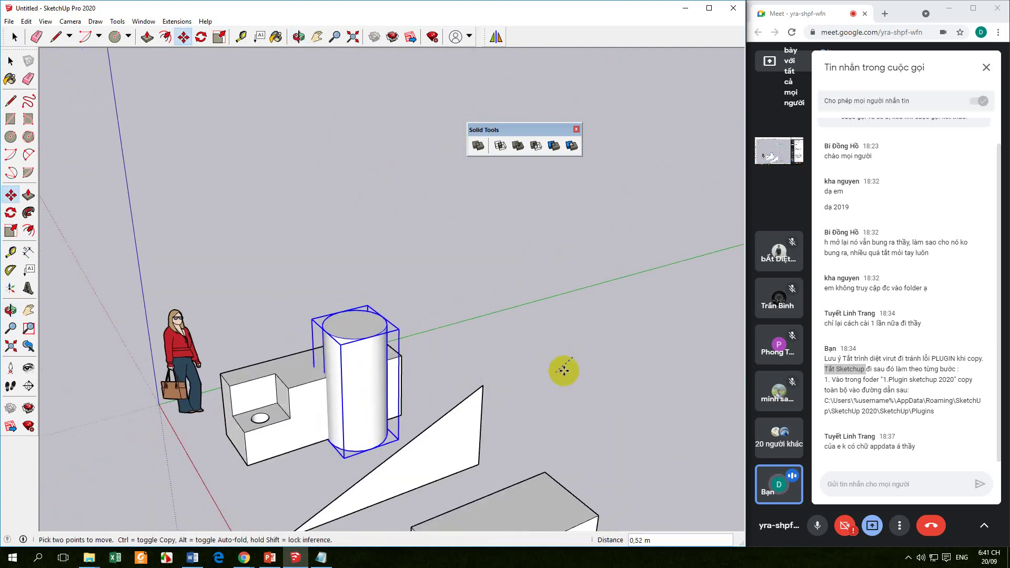
click(10, 61)
click(259, 196)
Copy the overlapping box and cylinder groups together along the green axis, leaving a gap after the originals.
middle_drag(260, 196, 410, 401)
click(442, 345)
middle_drag(442, 345, 419, 361)
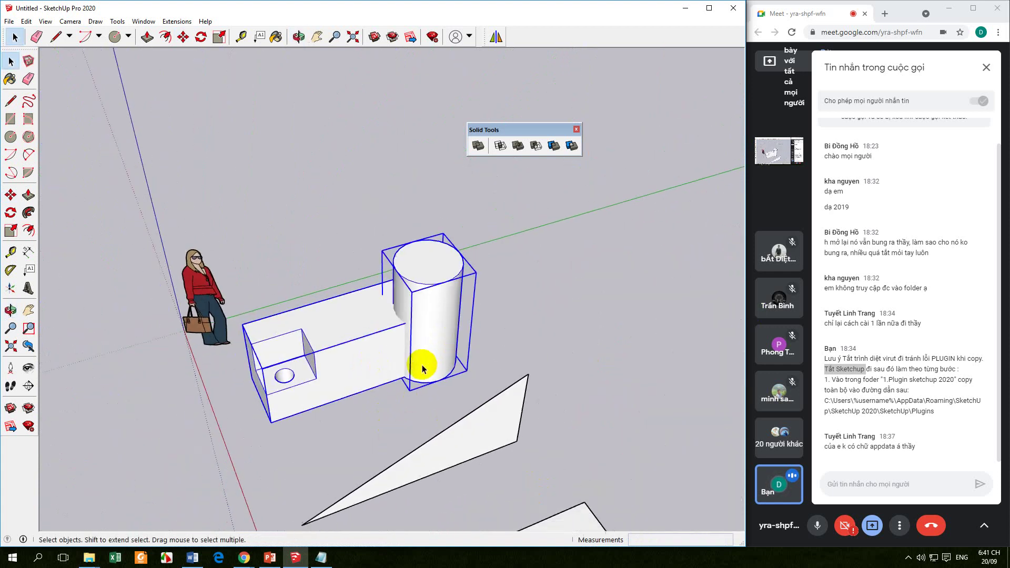
click(10, 195)
middle_drag(486, 409, 410, 421)
middle_drag(281, 419, 351, 454)
click(343, 448)
key(ctrl)
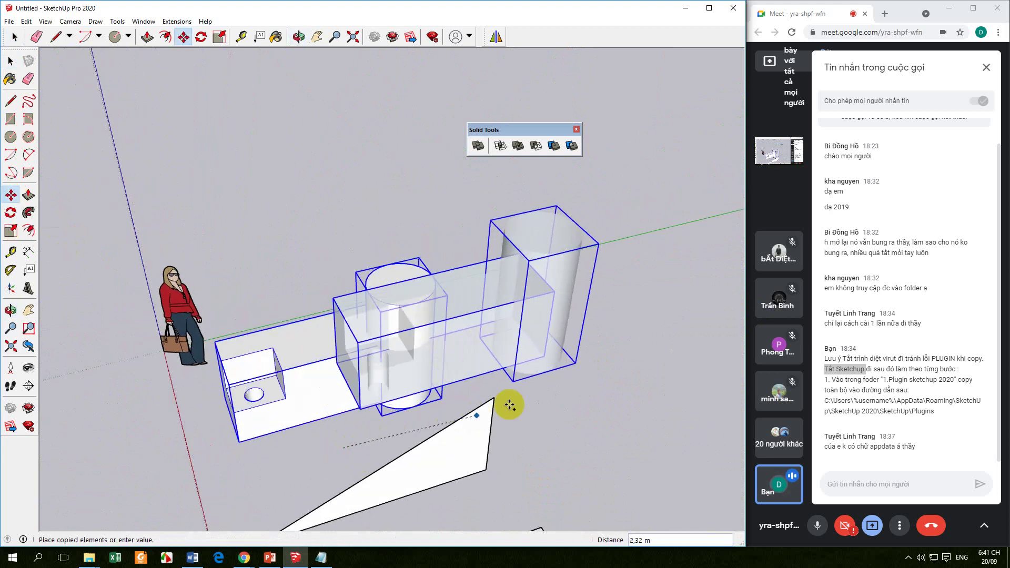
click(602, 374)
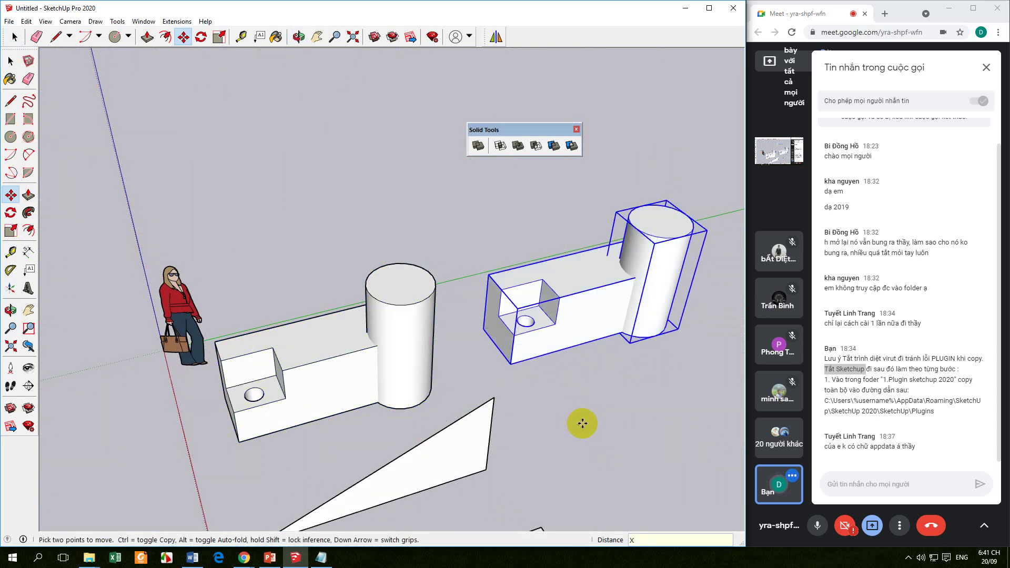
Repeat the last copy at equal spacing to make an array of three copies.
key(Return)
scroll(627, 309, down, 5)
middle_drag(620, 309, 334, 368)
key(m)
click(11, 62)
middle_drag(199, 293, 347, 368)
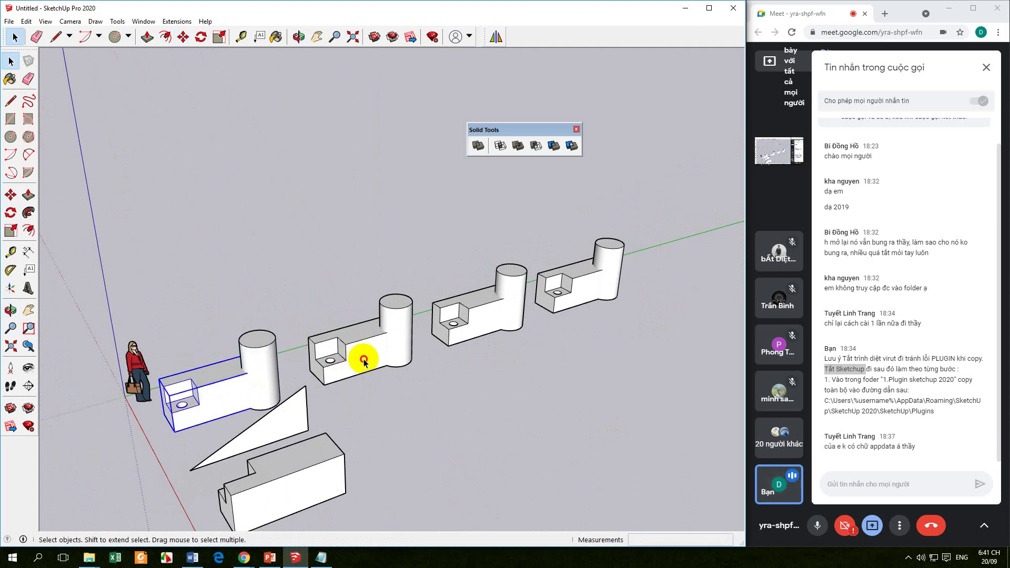
Subtract the box from the cylinder in the original set nearest the standing figure.
scroll(248, 403, up, 3)
key(space)
click(251, 390)
click(313, 360)
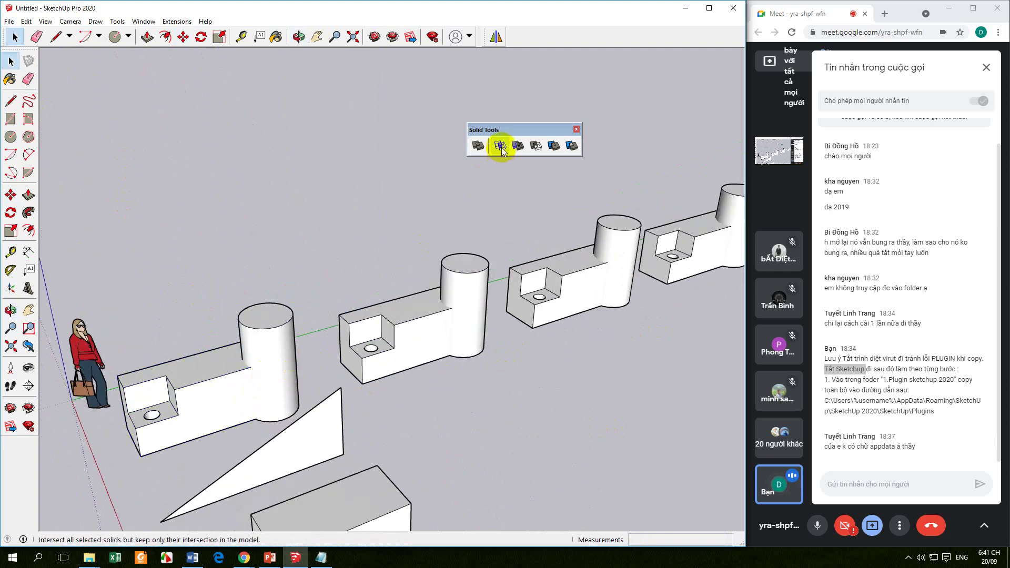
drag(499, 130, 485, 148)
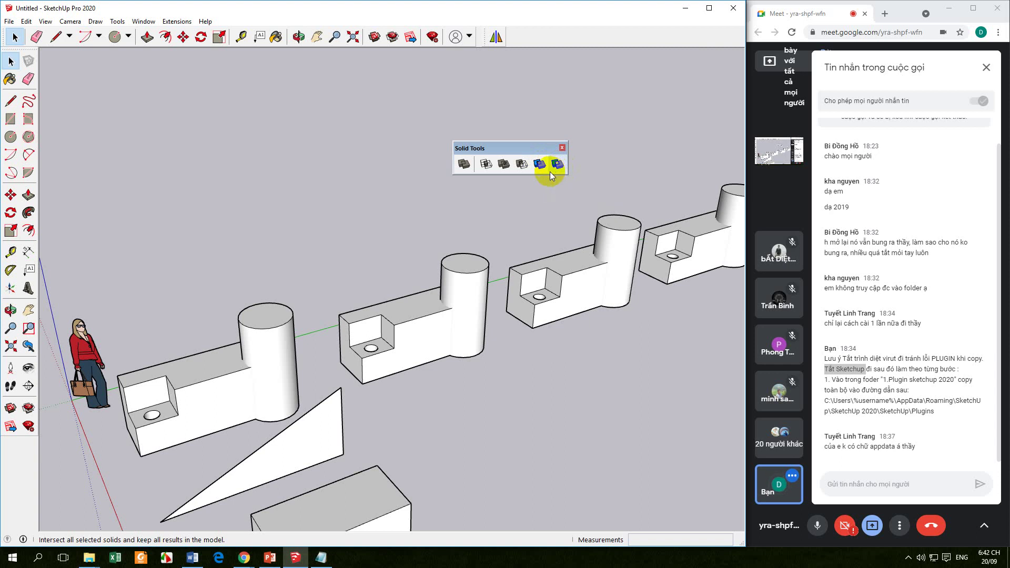
click(521, 164)
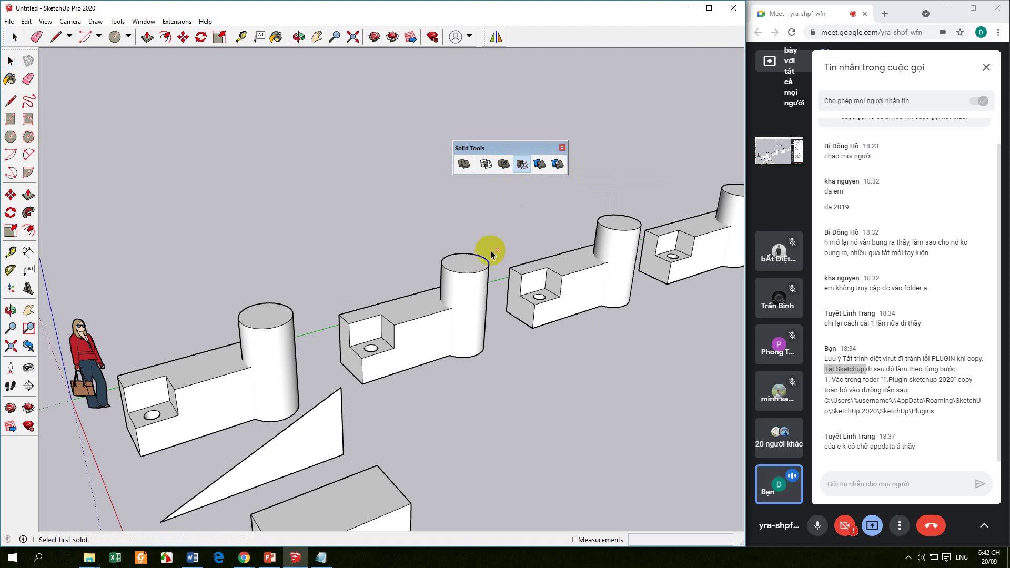
click(191, 406)
mouse_move(242, 421)
middle_down()
mouse_move(287, 404)
mouse_move(304, 378)
mouse_move(448, 322)
mouse_move(499, 254)
mouse_move(491, 288)
mouse_move(279, 415)
mouse_move(289, 405)
middle_up()
key(space)
click(463, 394)
middle_drag(463, 395, 415, 369)
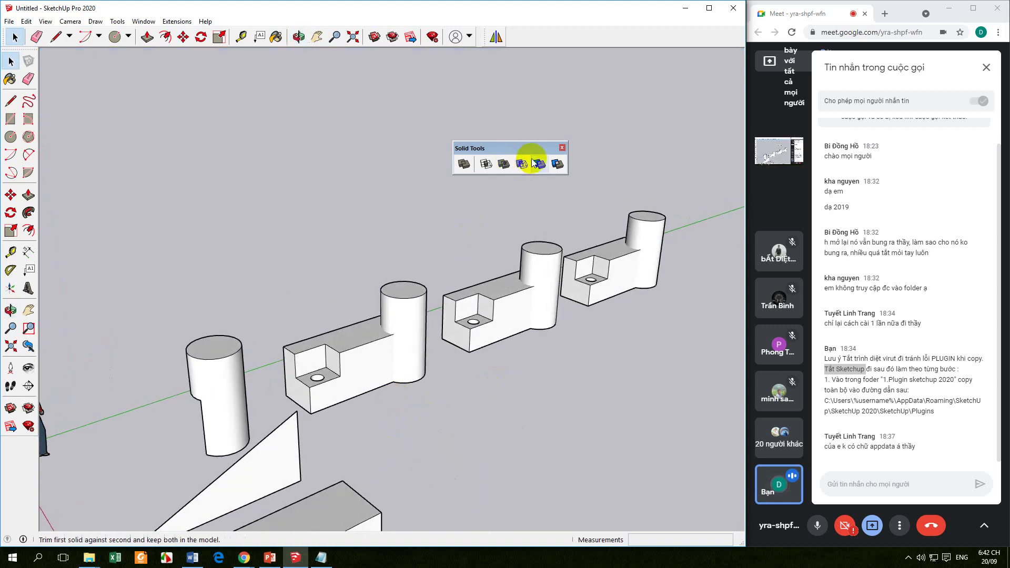
Subtract the cylinder from the box in the second set.
click(522, 164)
click(406, 332)
click(361, 361)
middle_drag(406, 389, 230, 409)
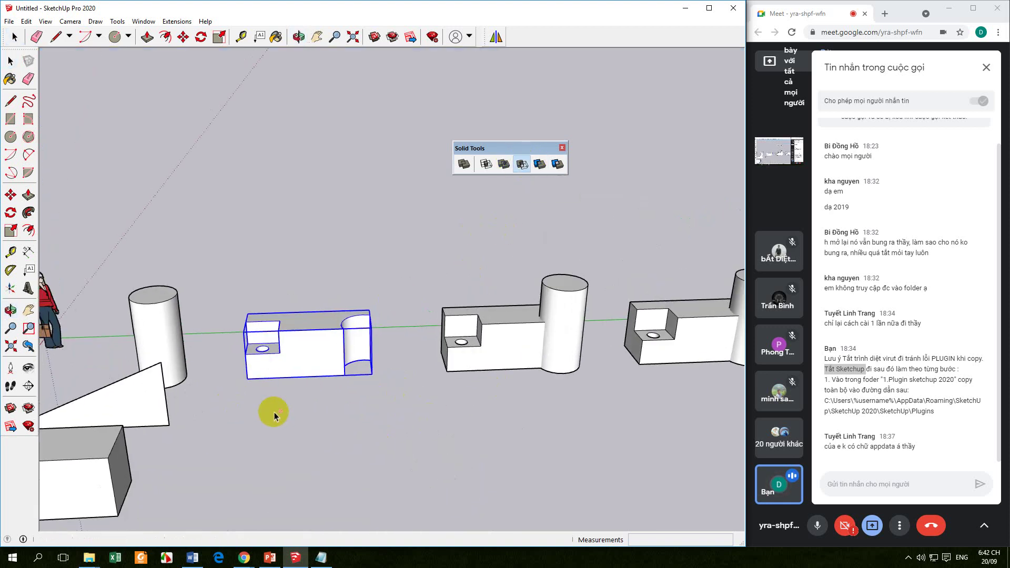
key(space)
click(370, 403)
middle_drag(375, 434, 400, 337)
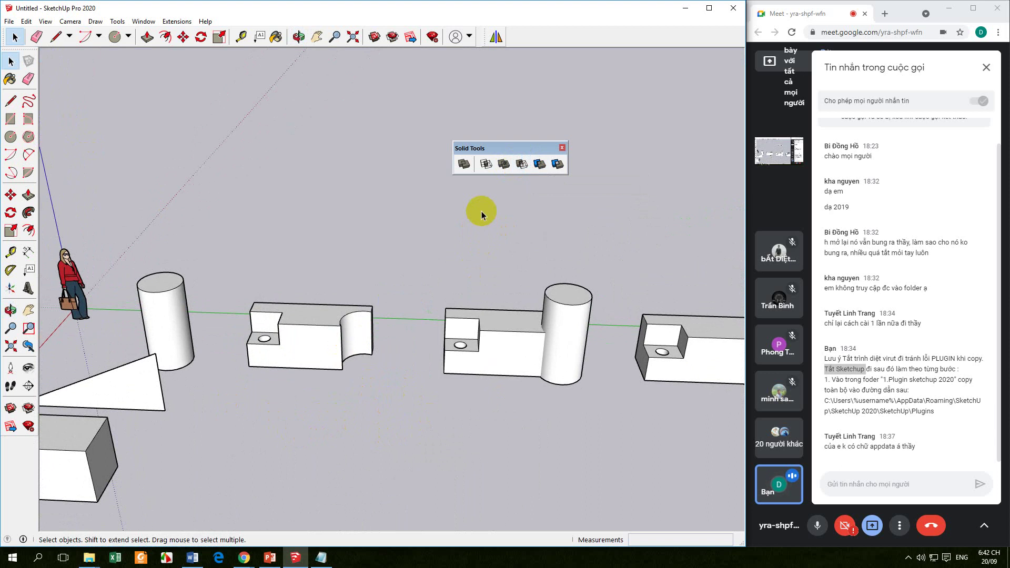
Combine the box and cylinder of the third set into one solid with Union.
middle_drag(464, 214, 480, 400)
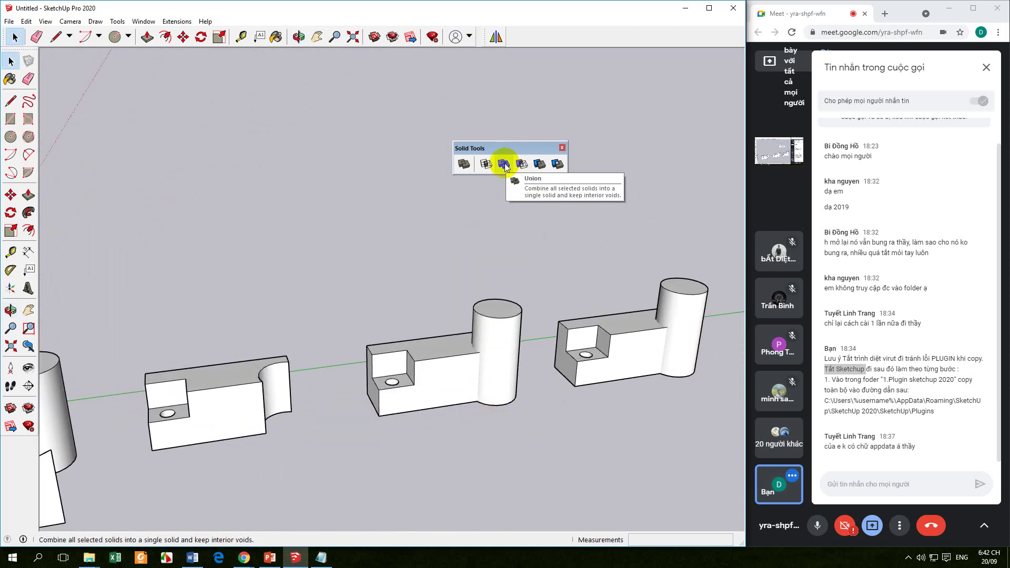
click(457, 370)
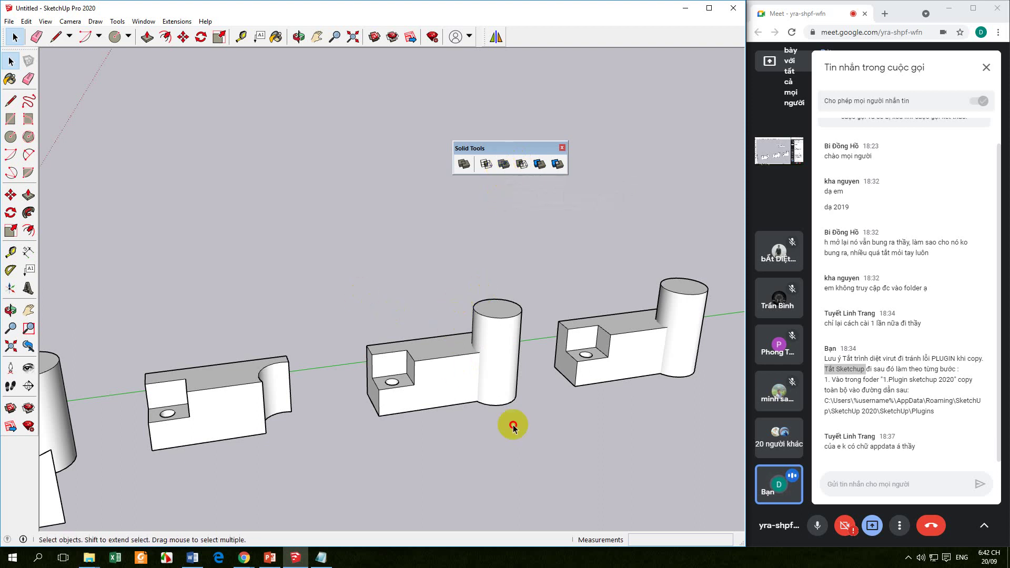
click(484, 389)
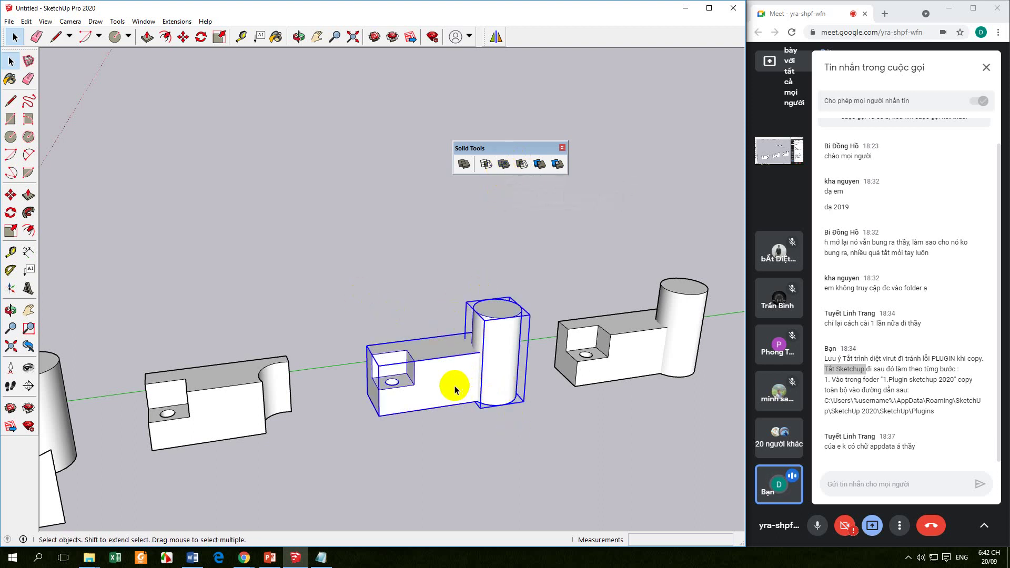
click(504, 165)
click(518, 481)
click(462, 382)
click(482, 448)
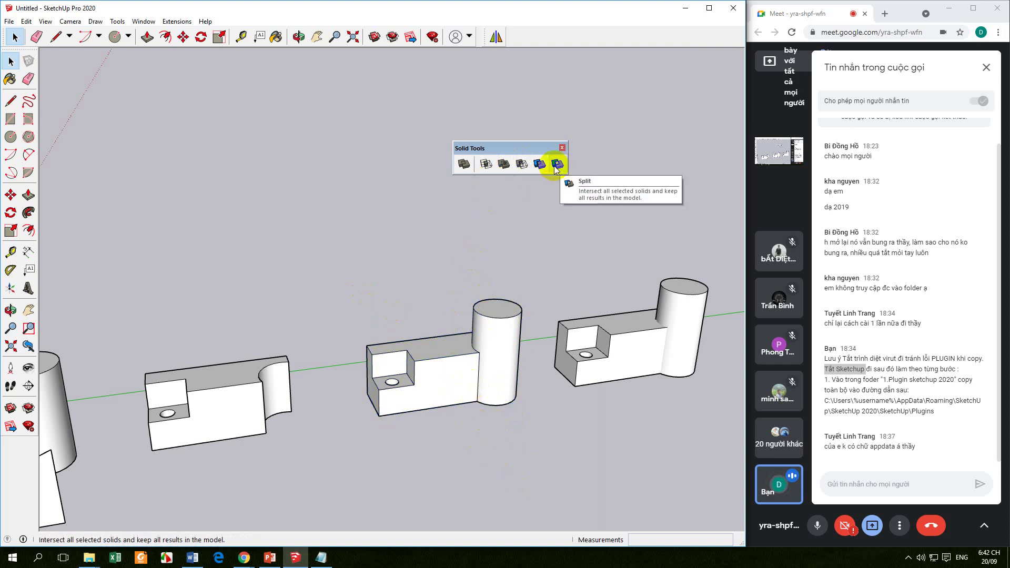
Trim the last set's cylinder with its box, keeping both solids, and move the cylinder clear of the box along the green axis.
click(615, 377)
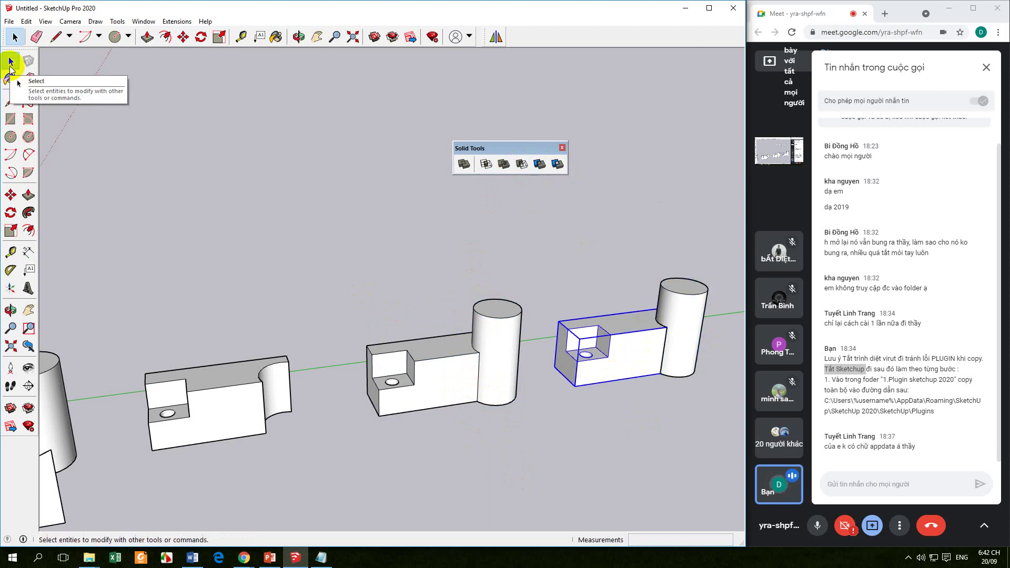
click(692, 357)
middle_drag(661, 412, 482, 402)
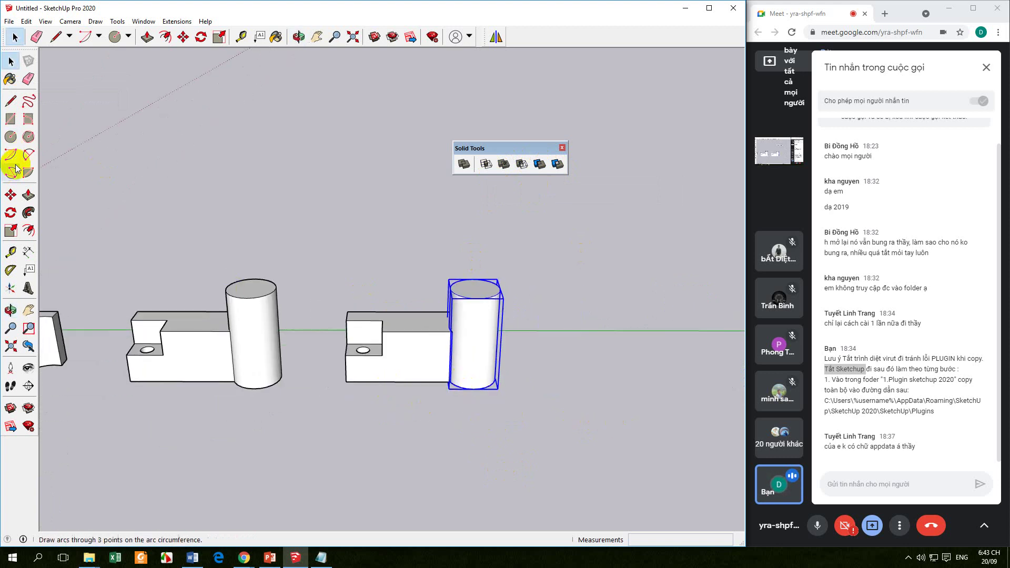
click(11, 195)
click(387, 413)
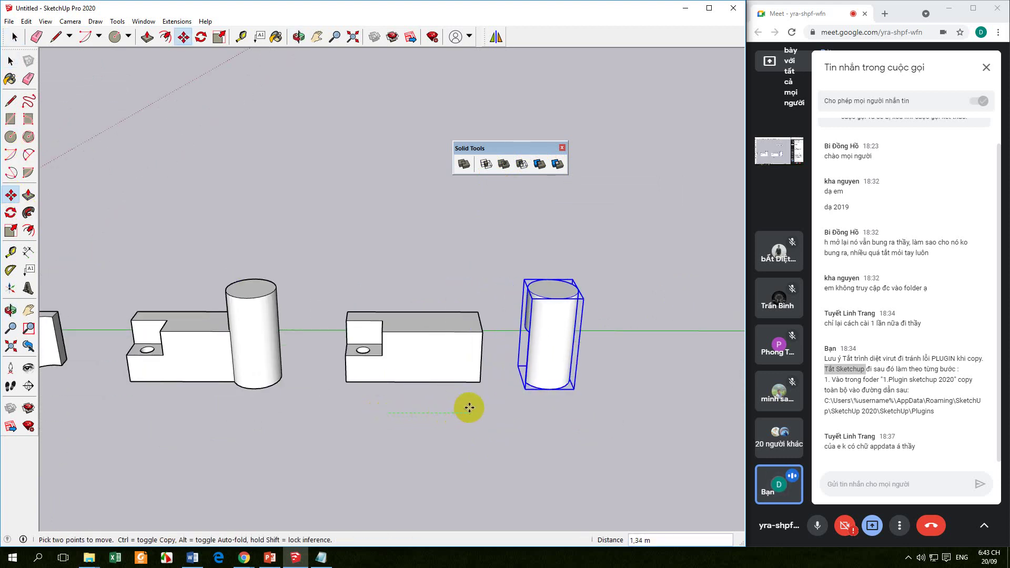
click(11, 60)
click(135, 277)
Dock the floating Solid Tools toolbar beside the Mirror tool.
middle_drag(136, 277, 448, 339)
scroll(448, 389, down, 2)
scroll(432, 423, up, 1)
drag(515, 148, 566, 31)
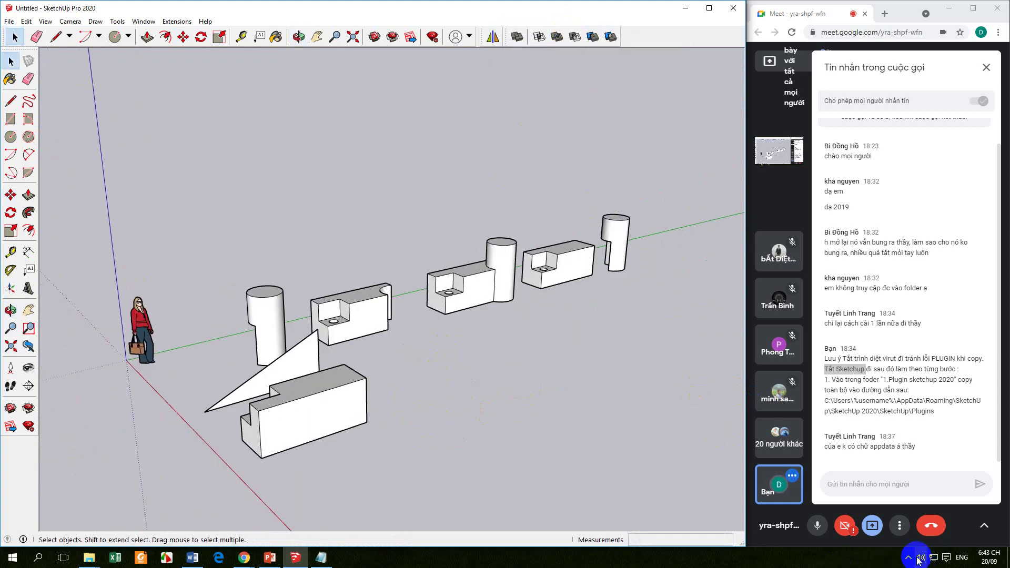